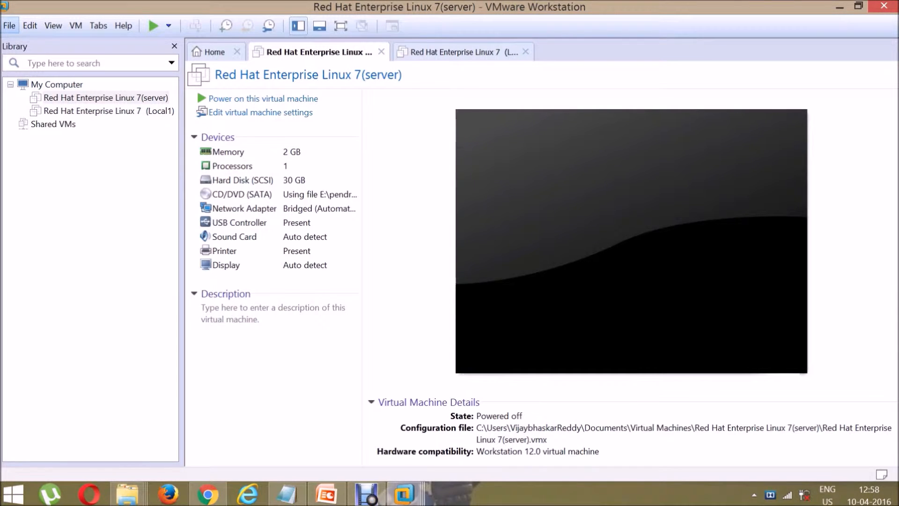
Step: Create a Typical VM for Red Hat Enterprise Linux 7 64-bit, installing the OS later
{"action": "left_click", "coordinate": [9, 25]}
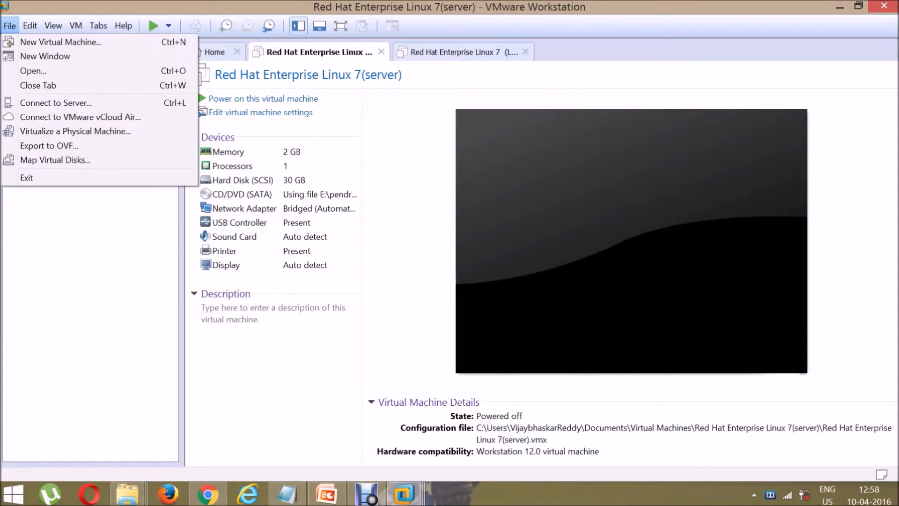
{"action": "left_click", "coordinate": [61, 42]}
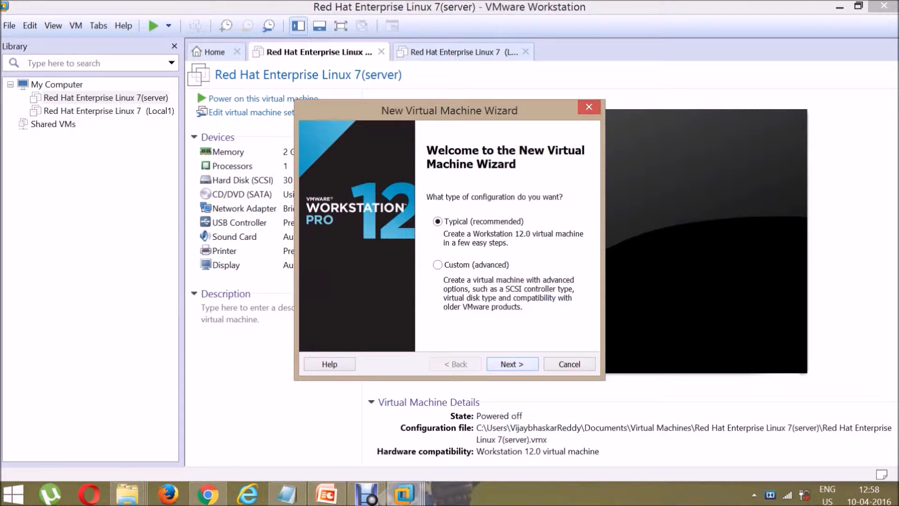
{"action": "key", "text": "Return"}
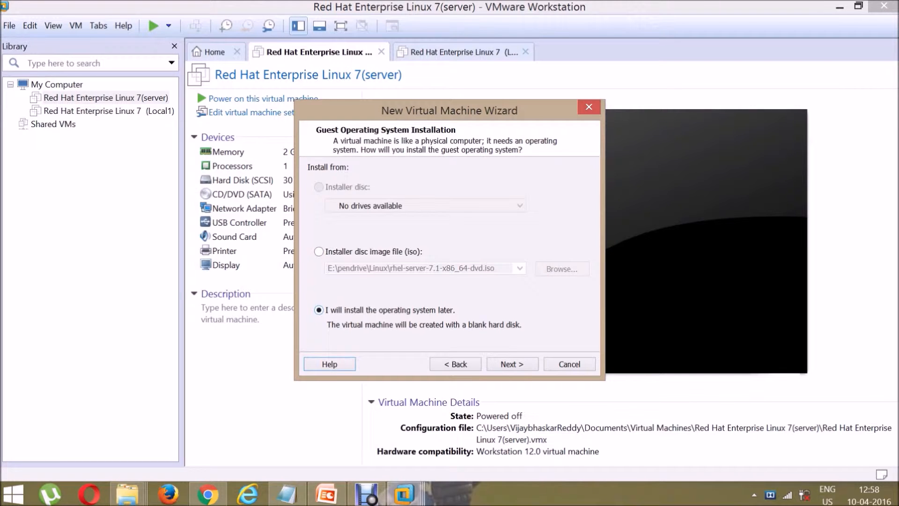
{"action": "left_click", "coordinate": [513, 364]}
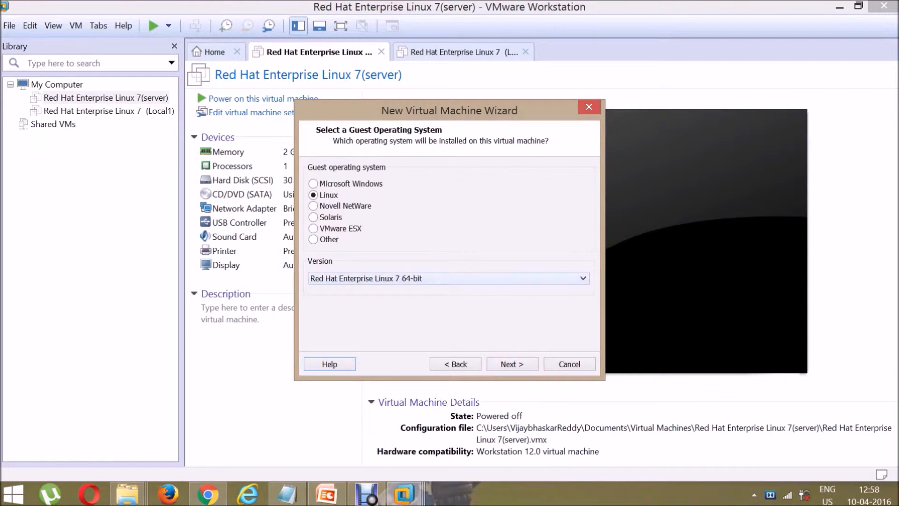
{"action": "left_click", "coordinate": [449, 278]}
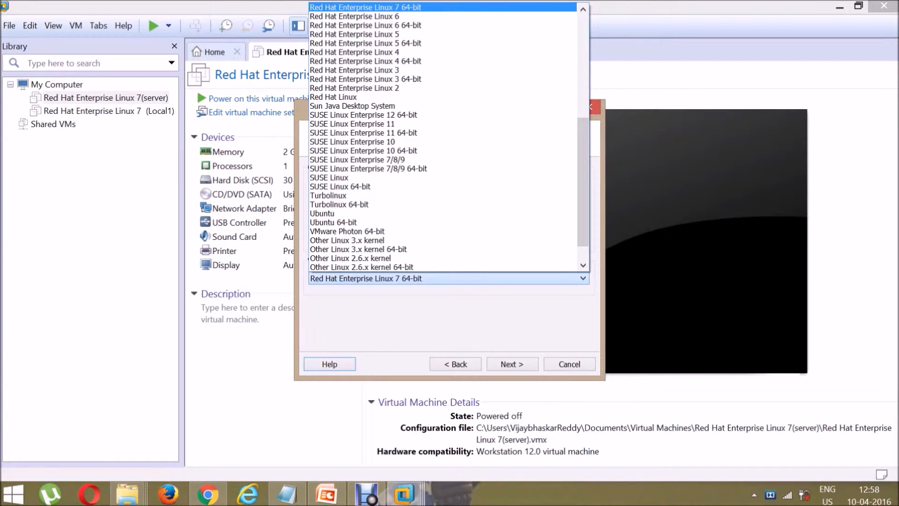
{"action": "key", "text": "Escape"}
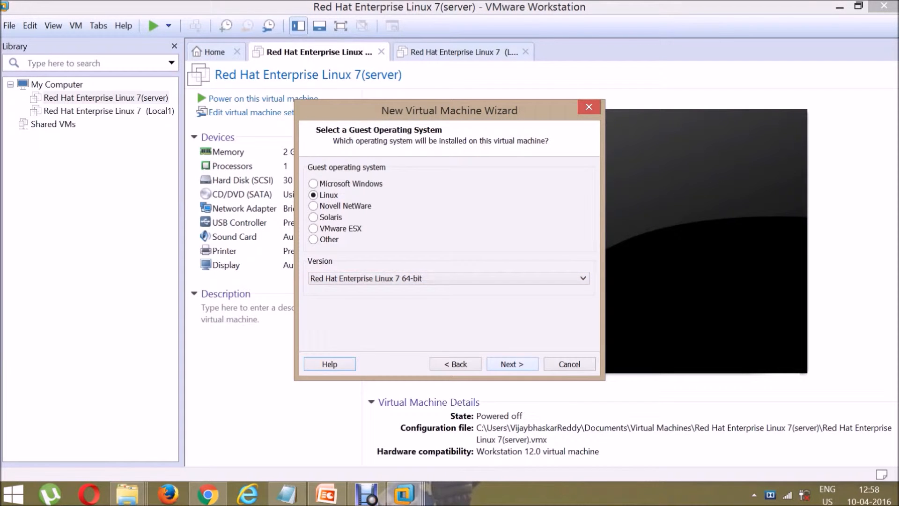
{"action": "key", "text": "Return"}
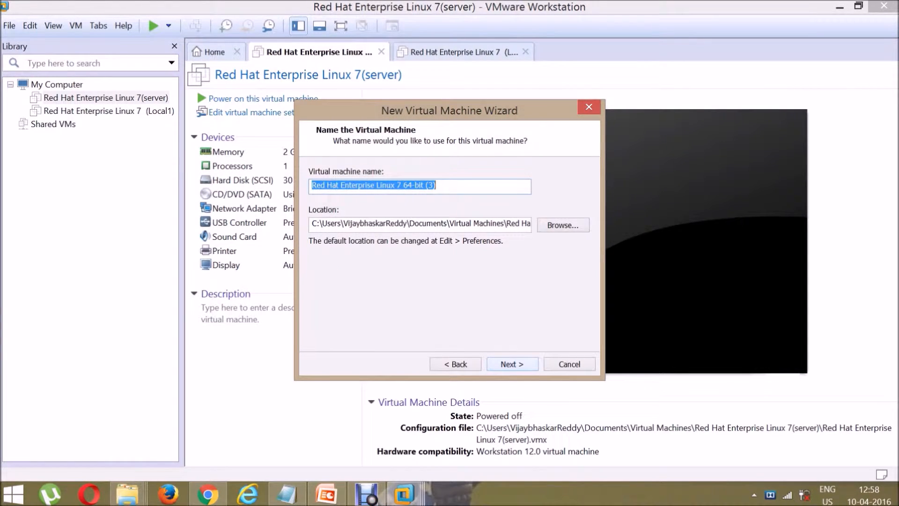
Step: Try a VM name ending in '(test)' and dismiss the 'path already exists' error
{"action": "left_click", "coordinate": [436, 185]}
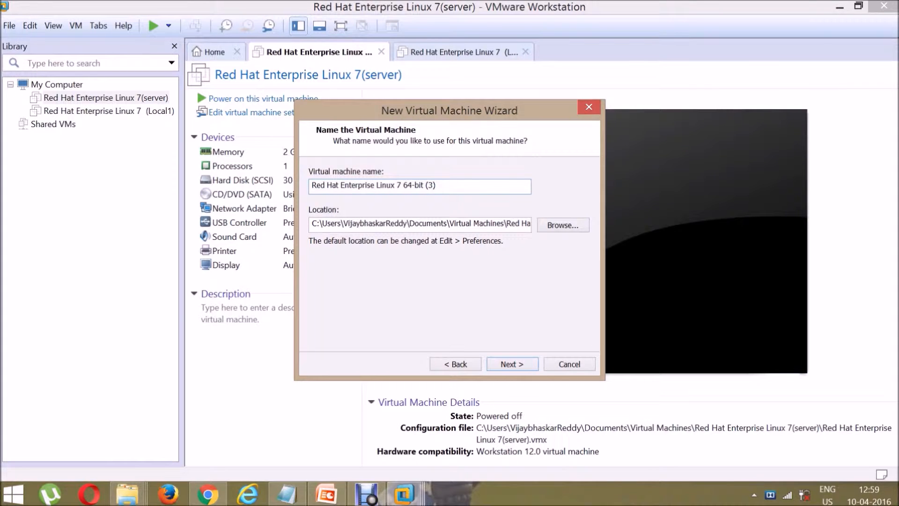
{"action": "key", "text": "BackSpace"}
{"action": "key", "text": "BackSpace"}
{"action": "type", "text": "test)"}
{"action": "key", "text": "Return"}
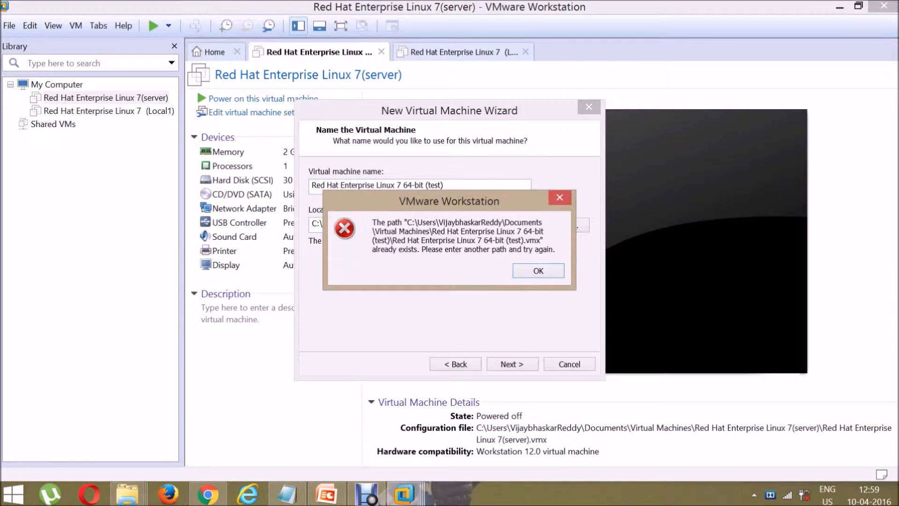
{"action": "key", "text": "Return"}
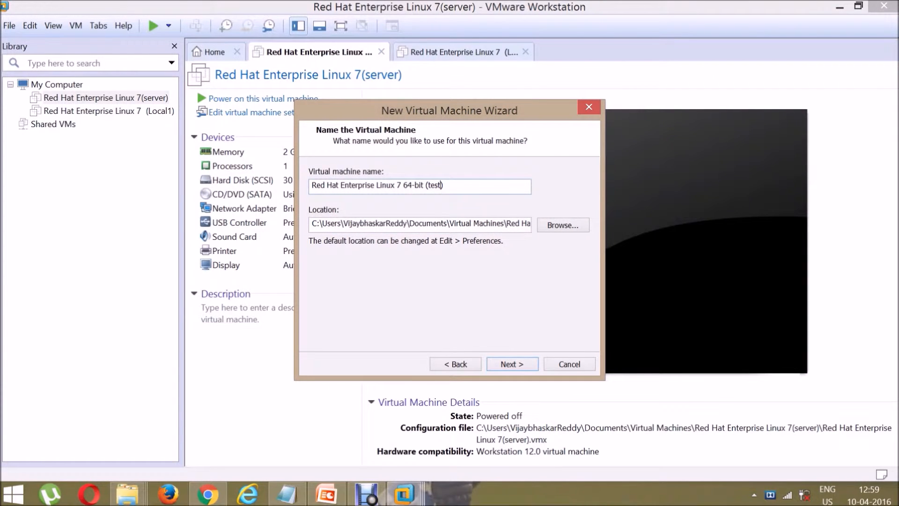
Step: Try 'local', 'Desktop' and 'Desktop1' name suffixes, dismissing each duplicate-path error
{"action": "key", "text": "BackSpace"}
{"action": "key", "text": "BackSpace"}
{"action": "key", "text": "BackSpace"}
{"action": "key", "text": "BackSpace"}
{"action": "type", "text": "local"}
{"action": "key", "text": "BackSpace"}
{"action": "key", "text": "BackSpace"}
{"action": "key", "text": "BackSpace"}
{"action": "key", "text": "BackSpace"}
{"action": "key", "text": "BackSpace"}
{"action": "key", "text": "BackSpace"}
{"action": "type", "text": "Desktop"}
{"action": "key", "text": "Return"}
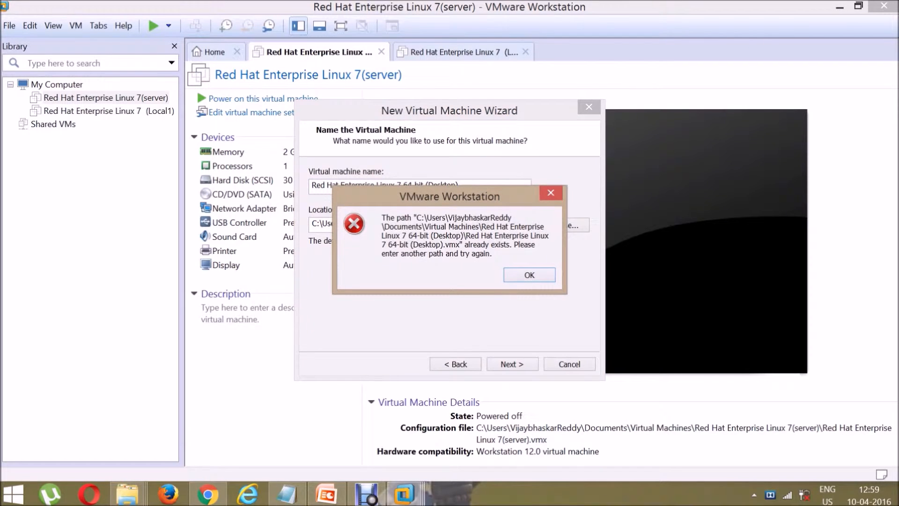
{"action": "key", "text": "Return"}
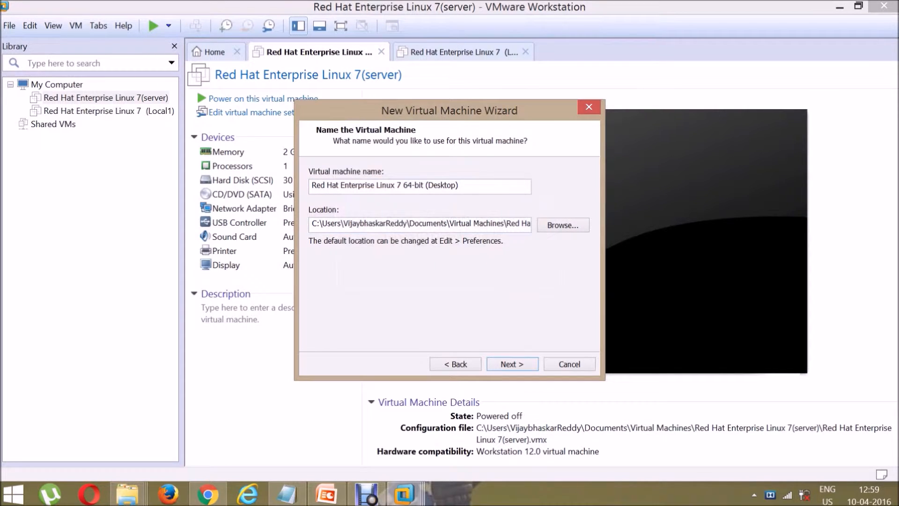
{"action": "type", "text": "1"}
{"action": "key", "text": "Return"}
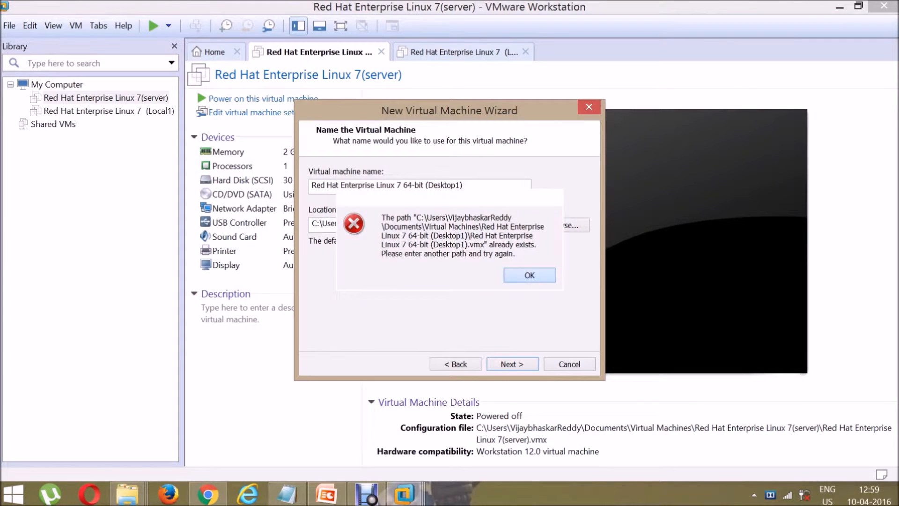
{"action": "key", "text": "Return"}
Step: Name the VM 'Red Hat Enterprise Linux 7 64-bit (redhat test)' and continue
{"action": "key", "text": "BackSpace"}
{"action": "key", "text": "BackSpace"}
{"action": "key", "text": "BackSpace"}
{"action": "key", "text": "BackSpace"}
{"action": "key", "text": "BackSpace"}
{"action": "key", "text": "BackSpace"}
{"action": "key", "text": "BackSpace"}
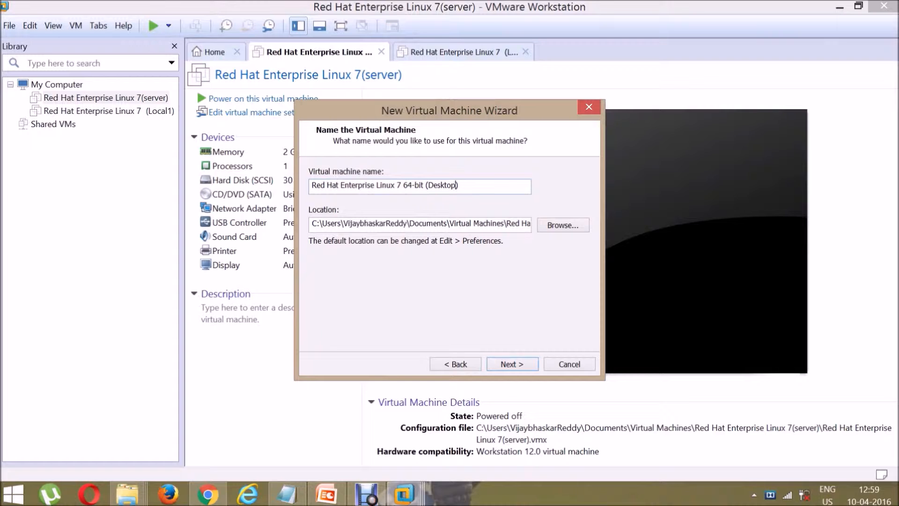
{"action": "key", "text": "BackSpace"}
{"action": "type", "text": "redhat test"}
{"action": "key", "text": "Return"}
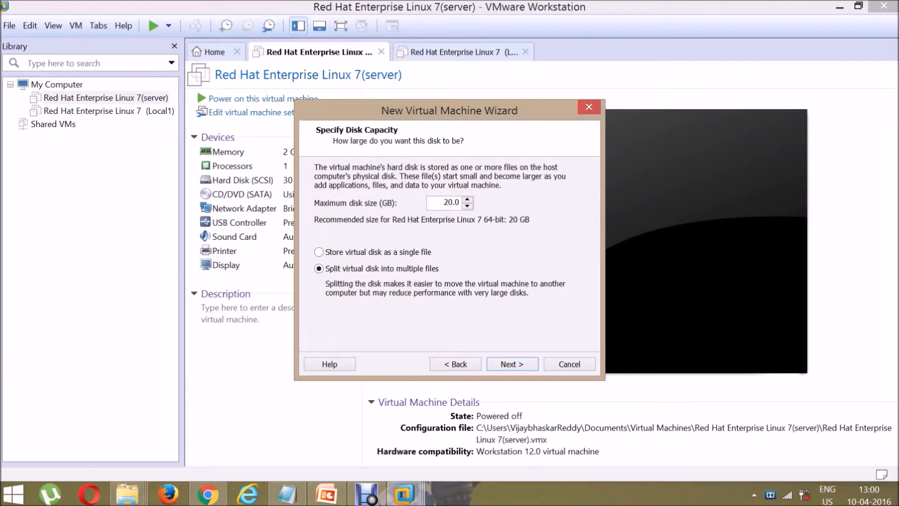
Step: Set a 30 GB disk stored as a single file and finish the wizard
{"action": "key", "text": "BackSpace"}
{"action": "type", "text": "3"}
{"action": "left_click", "coordinate": [319, 252]}
{"action": "key", "text": "Return"}
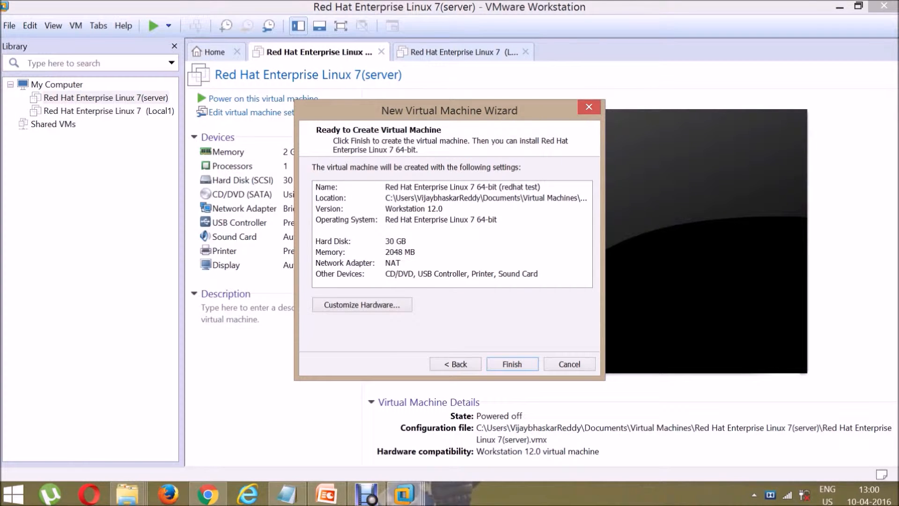
{"action": "key", "text": "Return"}
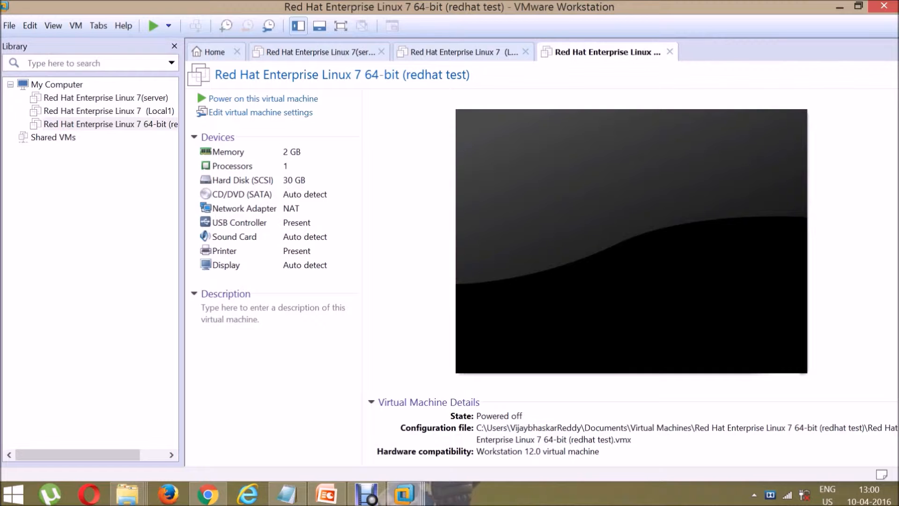
Step: Widen the Library, select redhat test, and close the server and Local1 machine tabs
{"action": "left_click_drag", "start_coordinate": [182, 252], "coordinate": [229, 253]}
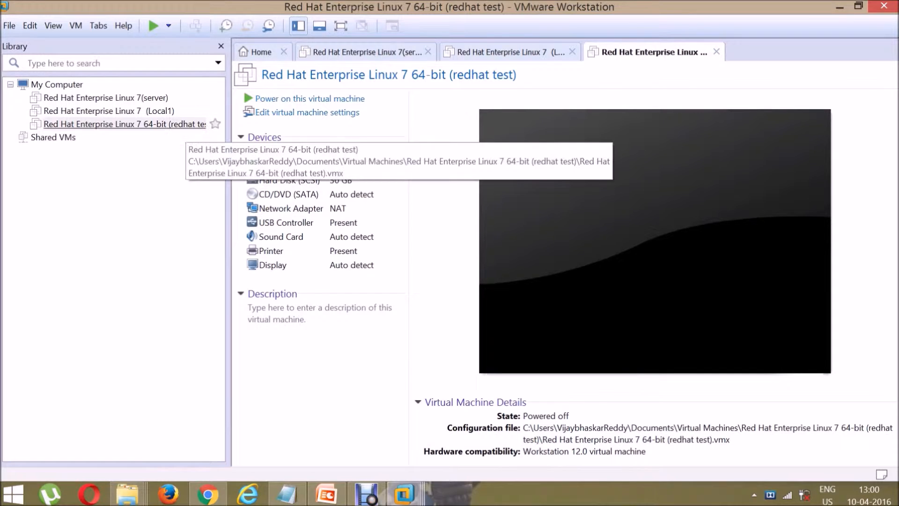
{"action": "left_click", "coordinate": [147, 124]}
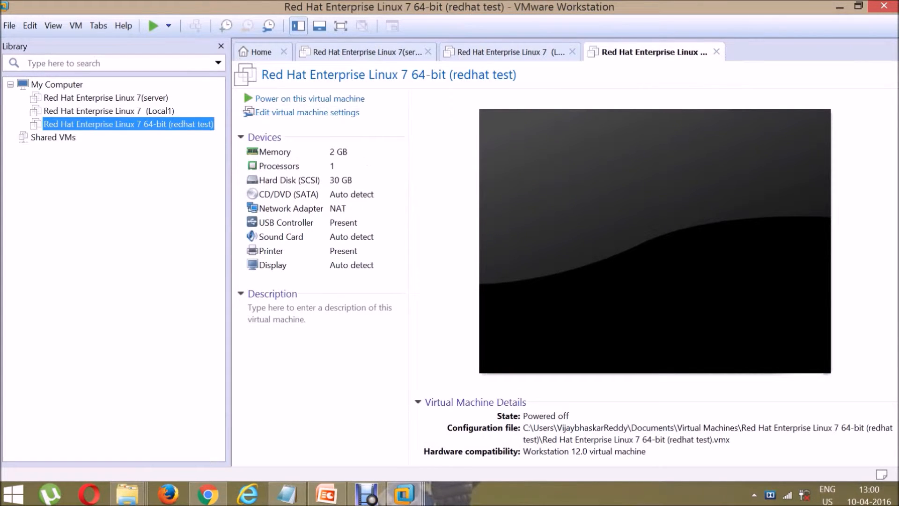
{"action": "left_click", "coordinate": [428, 51]}
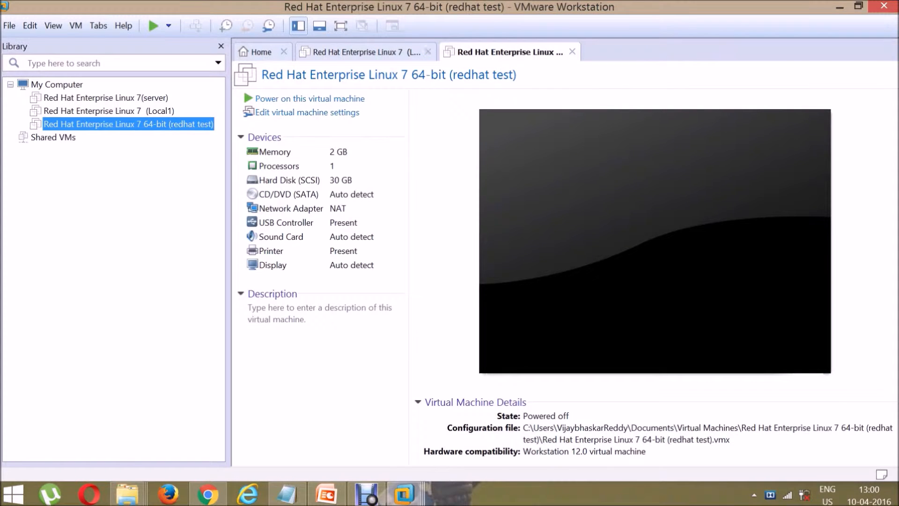
{"action": "left_click", "coordinate": [428, 51]}
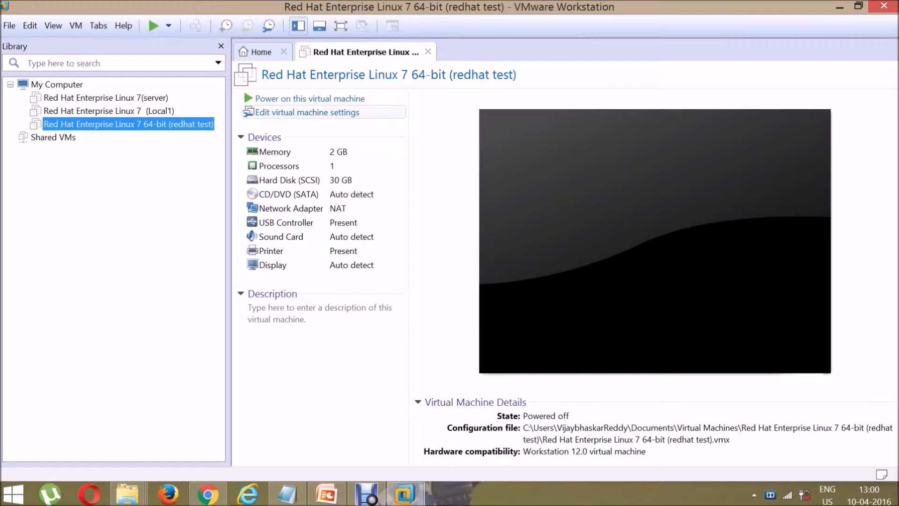
{"action": "left_click", "coordinate": [307, 113]}
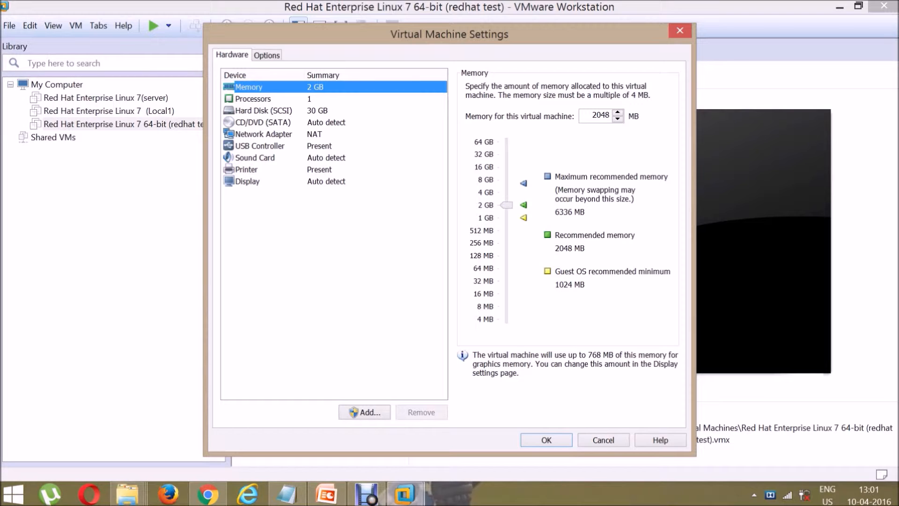
Step: Review the hard disk and USB settings, keep USB 2.0 compatibility, and save
{"action": "left_click", "coordinate": [264, 111]}
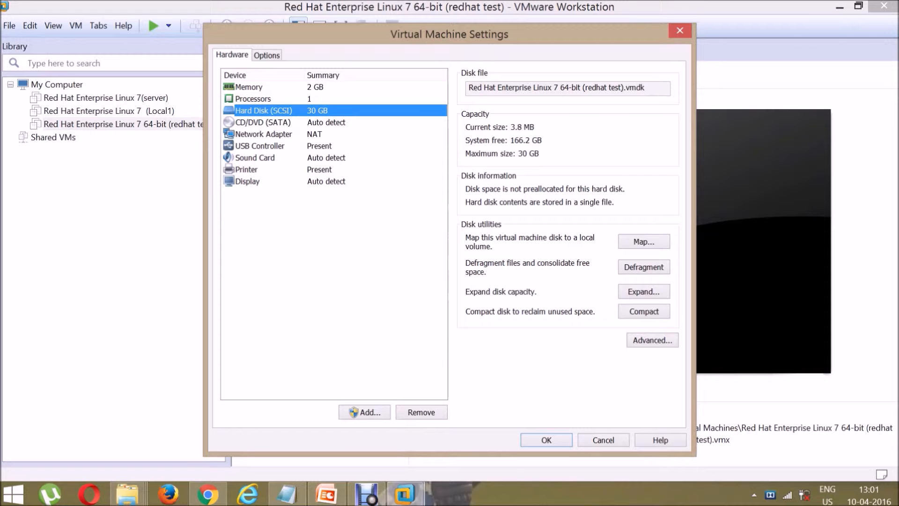
{"action": "left_click", "coordinate": [260, 146]}
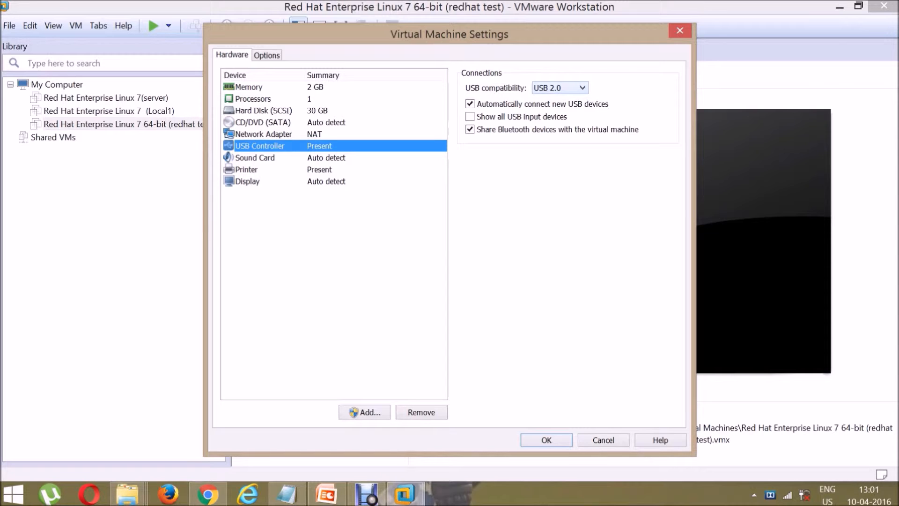
{"action": "left_click", "coordinate": [582, 88]}
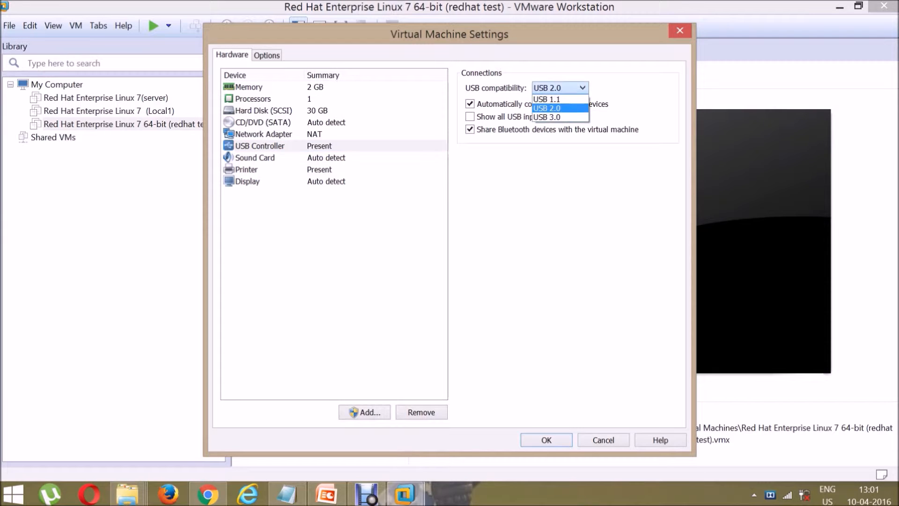
{"action": "left_click", "coordinate": [582, 88]}
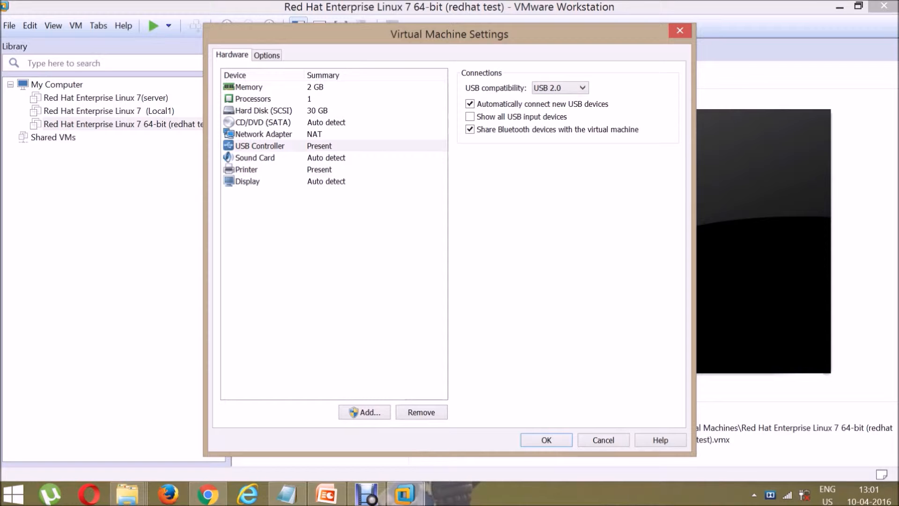
{"action": "left_click", "coordinate": [546, 440]}
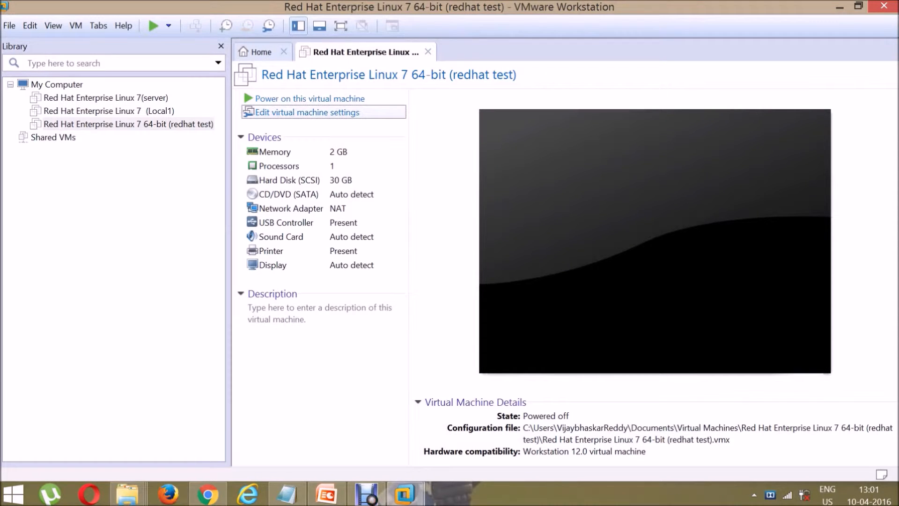
Step: Switch the CD/DVD (SATA) drive from Auto detect to an ISO image file
{"action": "left_click", "coordinate": [307, 112]}
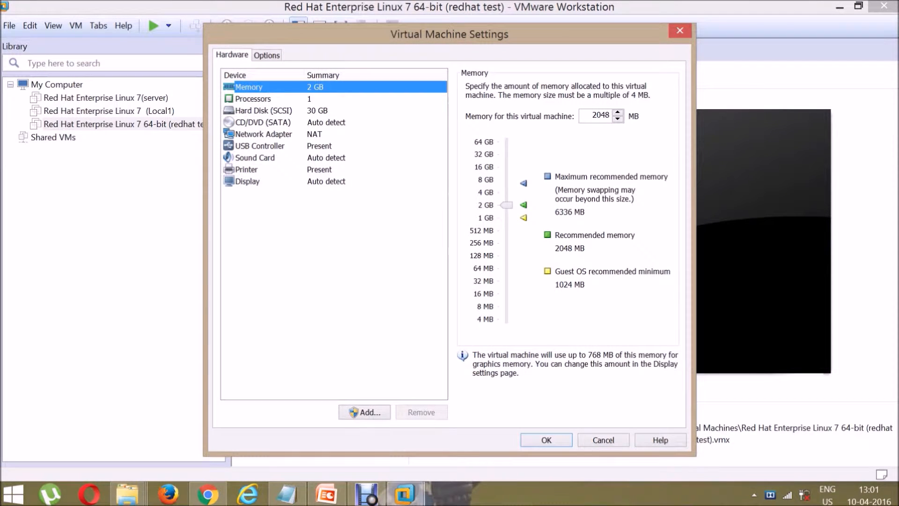
{"action": "left_click", "coordinate": [264, 122]}
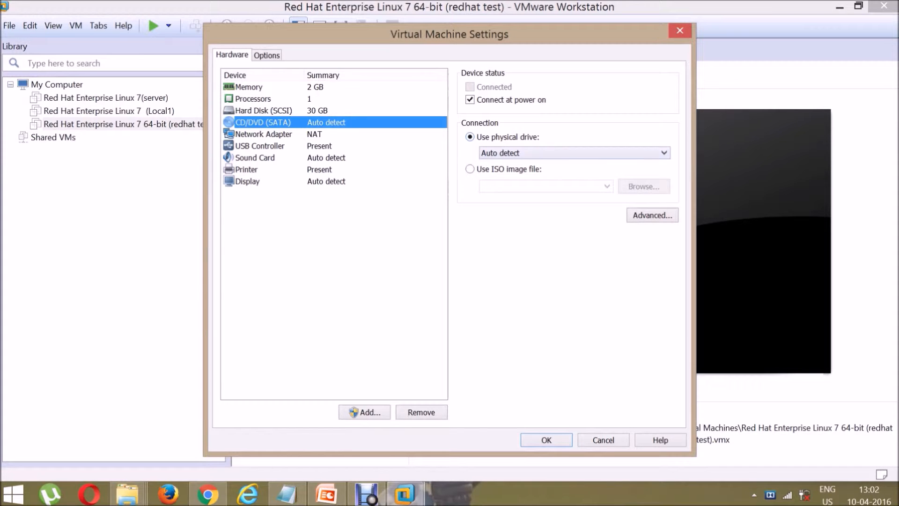
{"action": "left_click", "coordinate": [664, 153]}
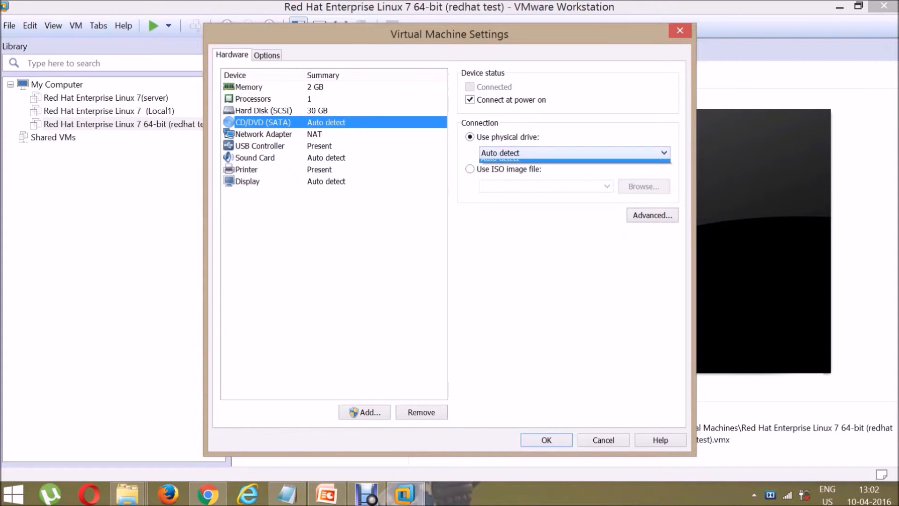
{"action": "left_click", "coordinate": [663, 152]}
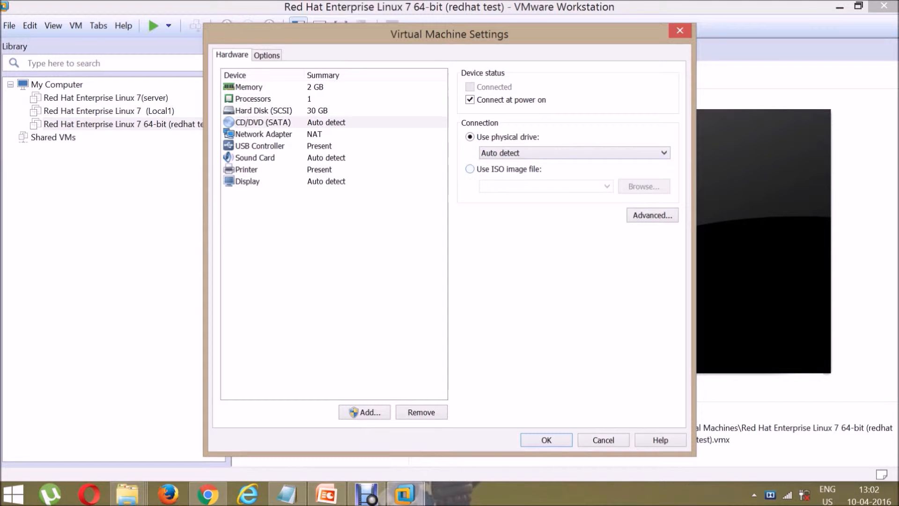
{"action": "left_click", "coordinate": [471, 169]}
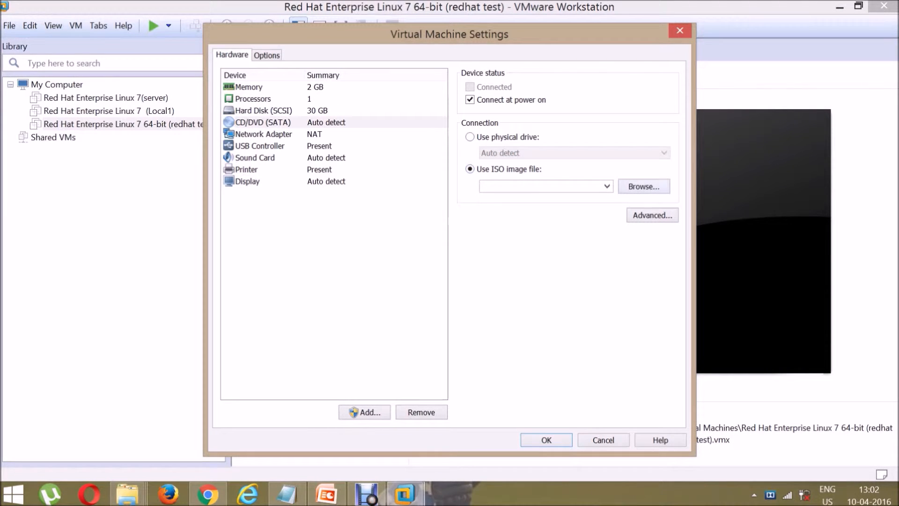
Step: Load E:\pendrive\Linux\rhel-server-7.1-x86_64-dvd.iso into the CD/DVD drive and save
{"action": "left_click", "coordinate": [644, 186]}
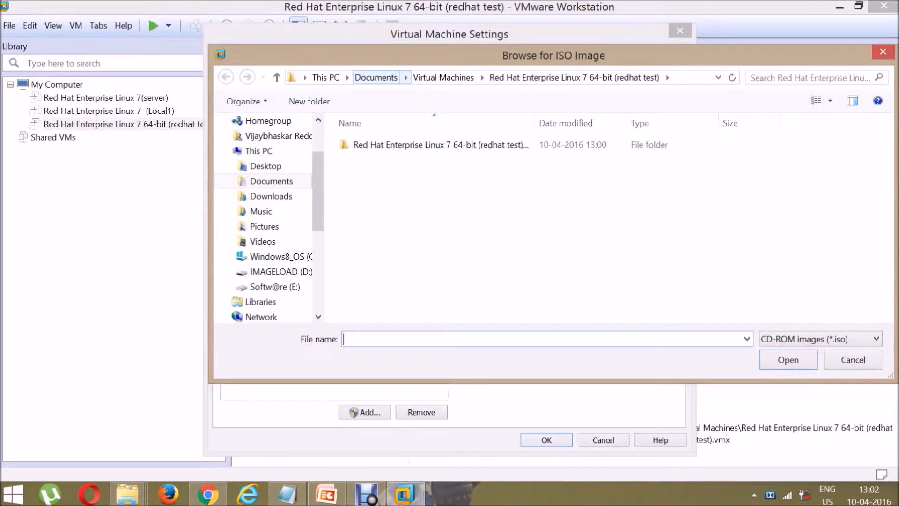
{"action": "scroll", "coordinate": [265, 211], "scroll_direction": "down", "scroll_amount": 4}
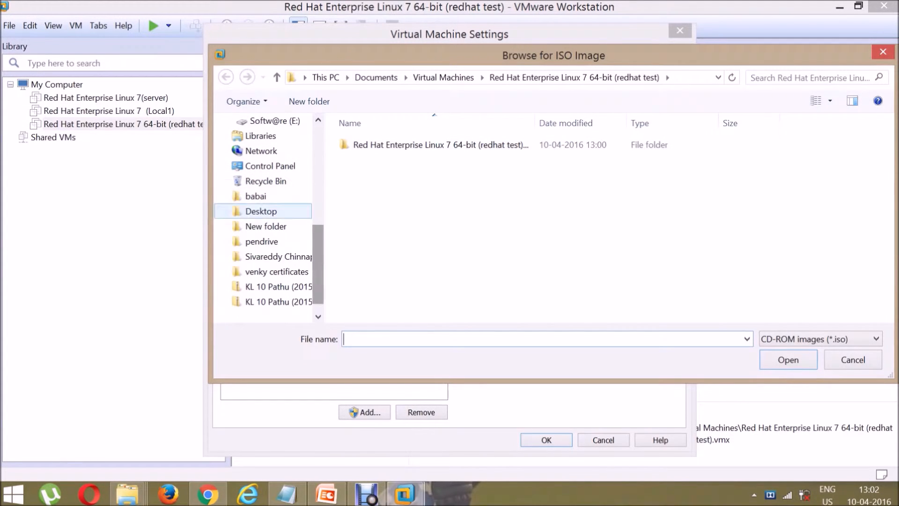
{"action": "left_click", "coordinate": [271, 120]}
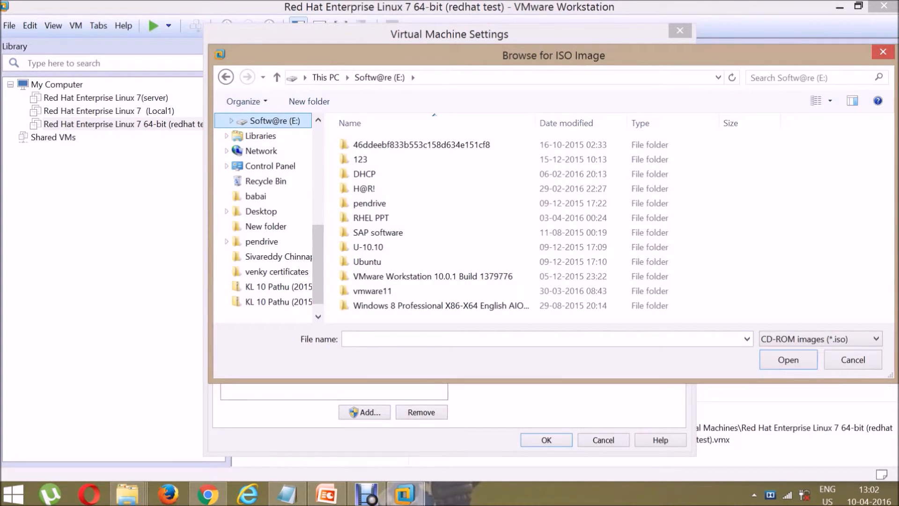
{"action": "left_click", "coordinate": [378, 232]}
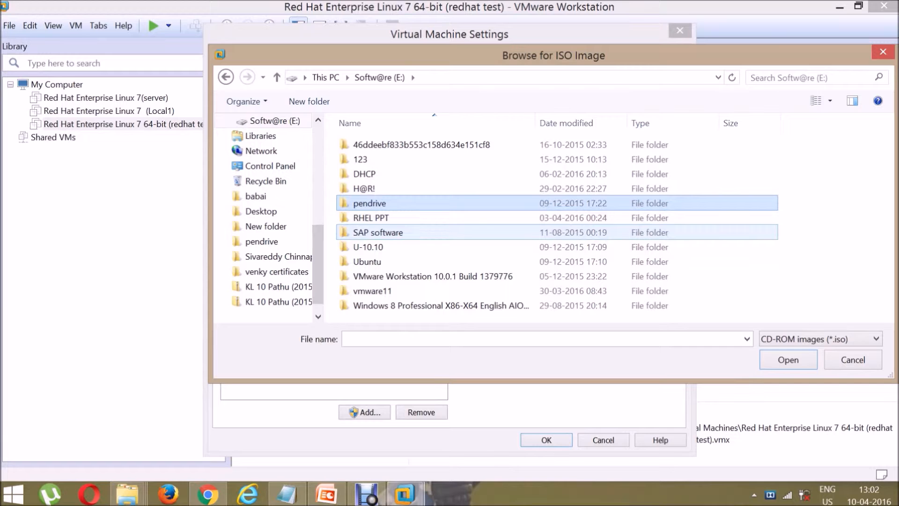
{"action": "double_click", "coordinate": [370, 203]}
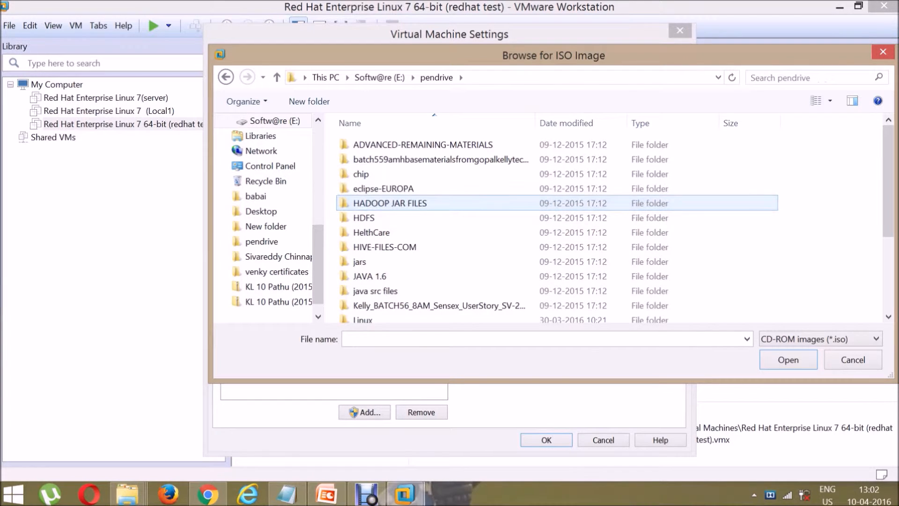
{"action": "left_click", "coordinate": [369, 276]}
{"action": "scroll", "coordinate": [369, 277], "scroll_direction": "down", "scroll_amount": 3}
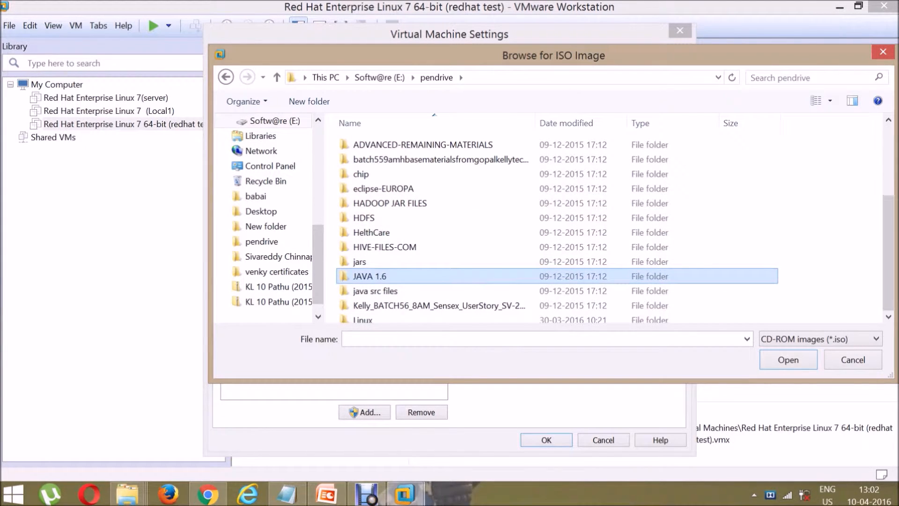
{"action": "left_click", "coordinate": [370, 199]}
{"action": "double_click", "coordinate": [369, 199]}
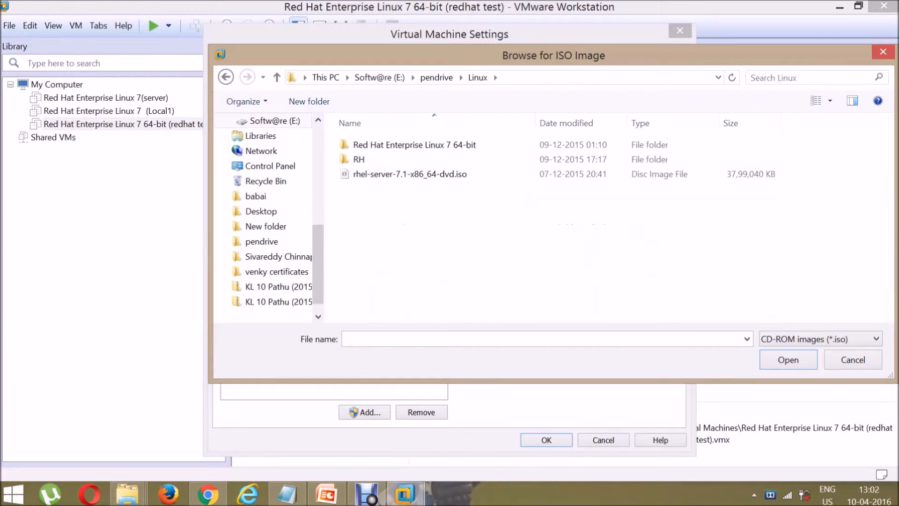
{"action": "left_click", "coordinate": [370, 174]}
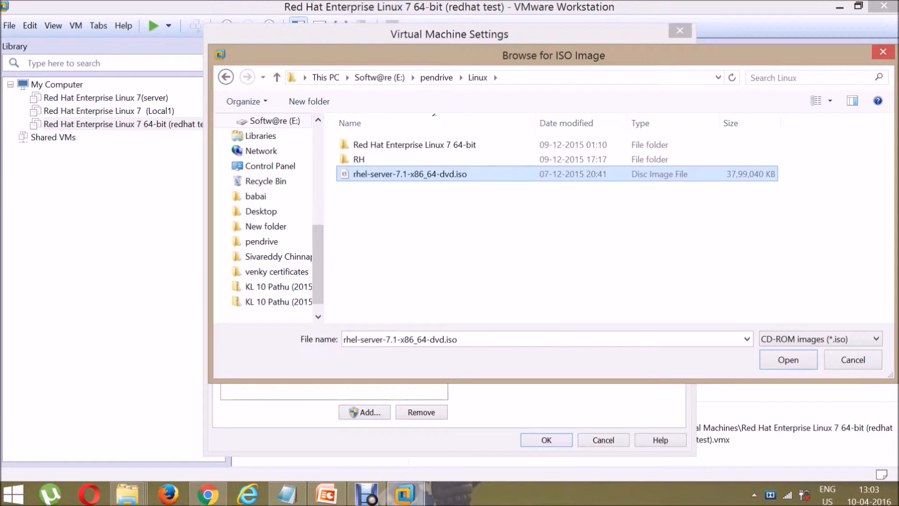
{"action": "key", "text": "Return"}
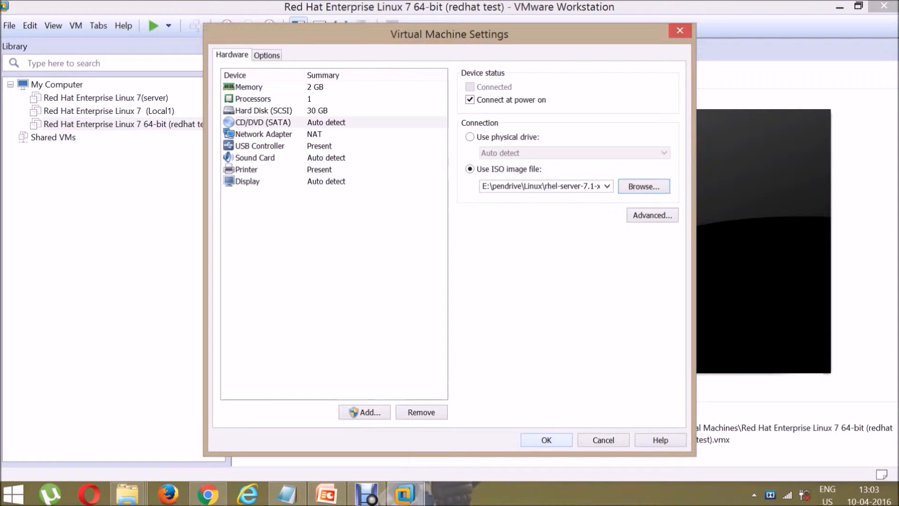
{"action": "key", "text": "Return"}
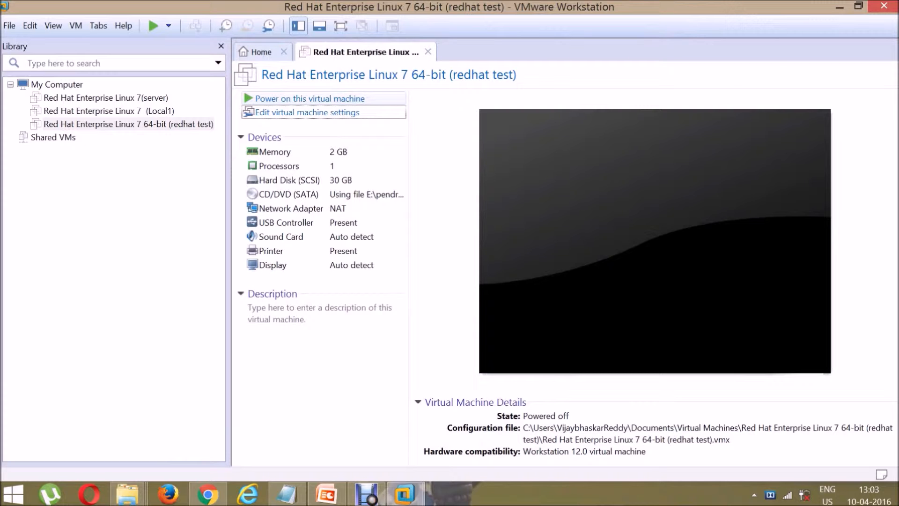
Step: Power on the redhat test VM to reach the RHEL 7.1 boot menu
{"action": "left_click", "coordinate": [310, 99]}
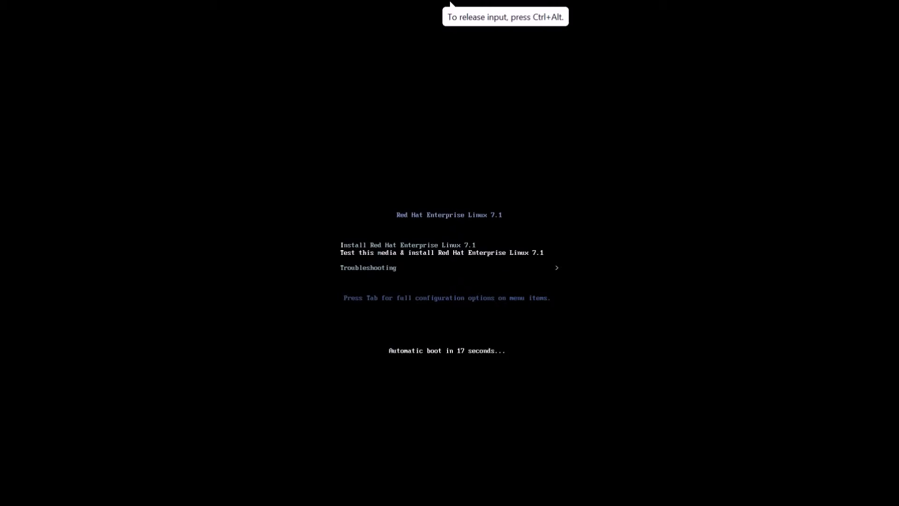
Step: Start the RHEL 7.1 installer from the boot menu without waiting for autoboot
{"action": "key", "text": "Return"}
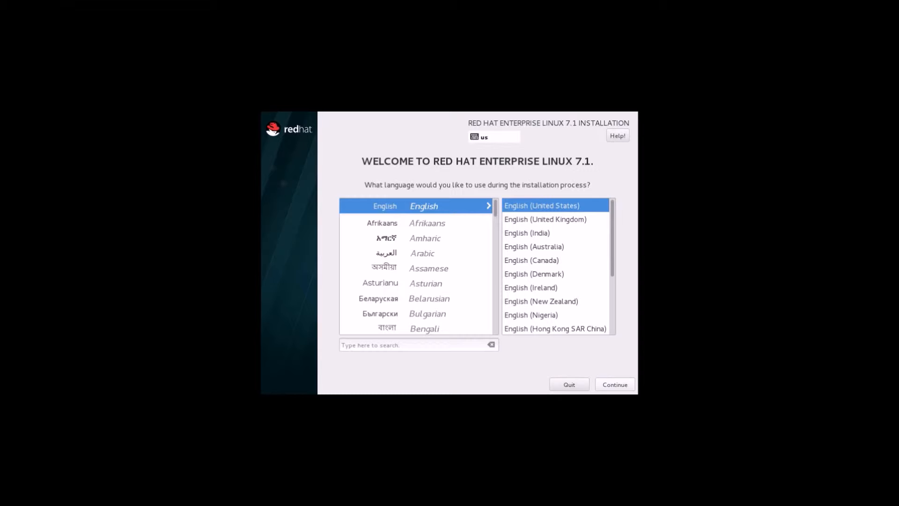
Step: Keep English (United States) as the language and go to the Date & Time page
{"action": "left_click", "coordinate": [614, 385]}
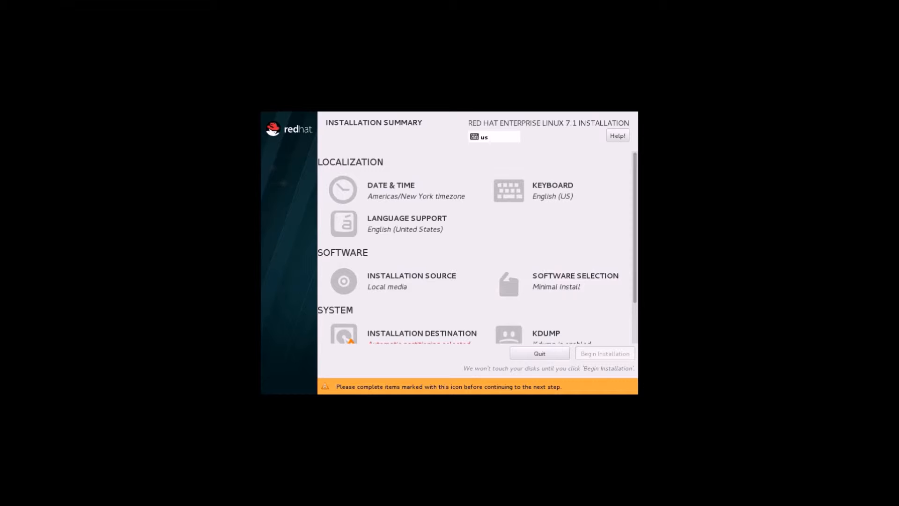
{"action": "left_click", "coordinate": [356, 201]}
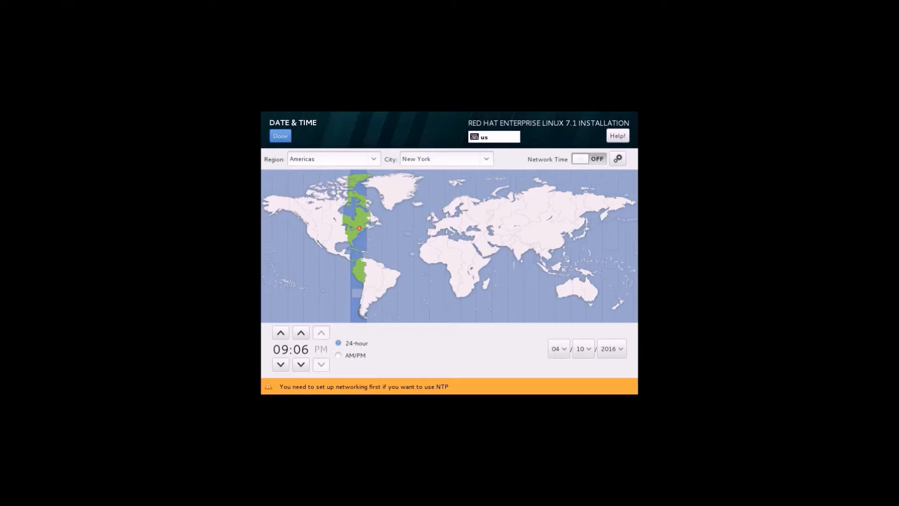
Step: Set the installer's time zone to Asia/Kolkata
{"action": "left_click", "coordinate": [526, 241]}
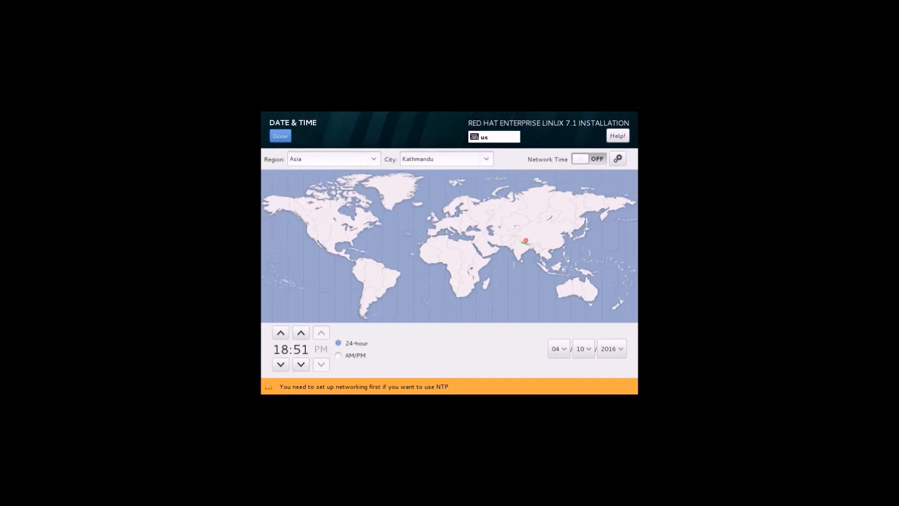
{"action": "left_click", "coordinate": [445, 159]}
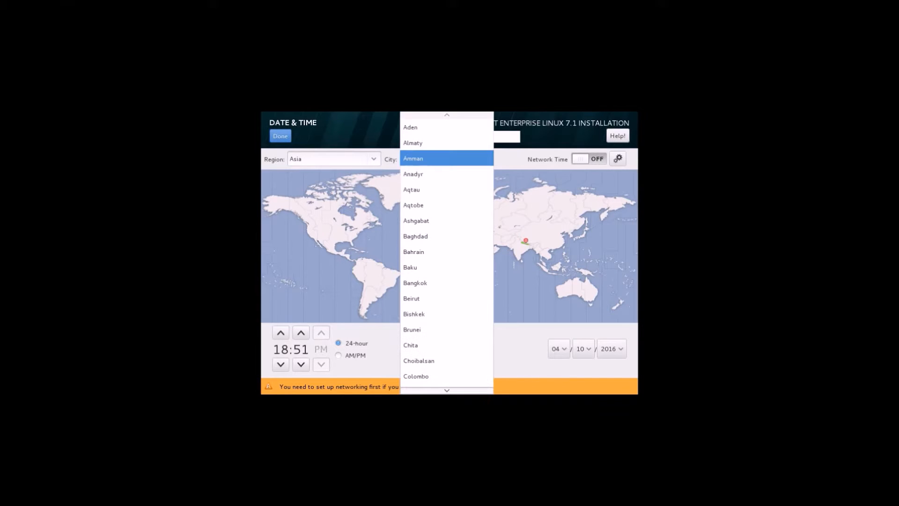
{"action": "key", "text": "Down"}
{"action": "key", "text": "Down"}
{"action": "key", "text": "Down"}
{"action": "key", "text": "Down"}
{"action": "key", "text": "Down"}
{"action": "key", "text": "Down"}
{"action": "key", "text": "Down"}
{"action": "key", "text": "Down"}
{"action": "key", "text": "Down"}
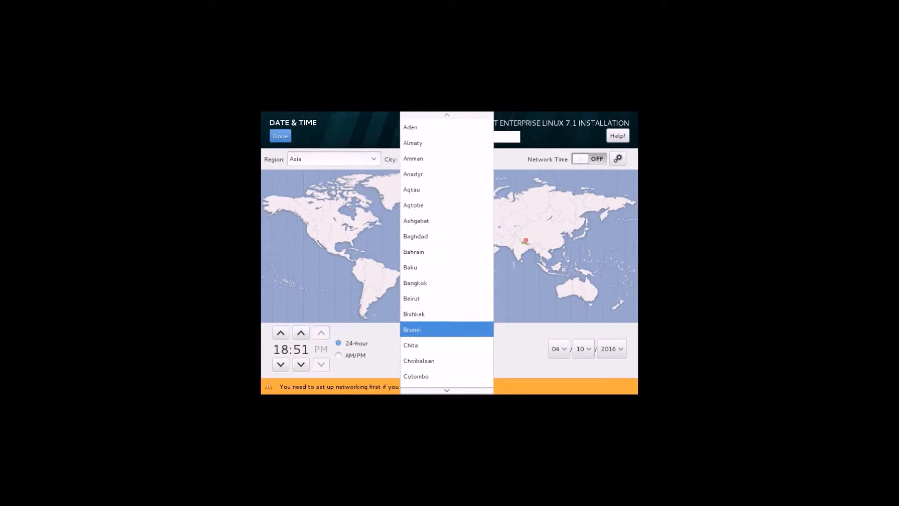
{"action": "key", "text": "Down"}
{"action": "key", "text": "Down"}
{"action": "key", "text": "Down"}
{"action": "key", "text": "Down"}
{"action": "key", "text": "Down"}
{"action": "key", "text": "Down"}
{"action": "key", "text": "Down"}
{"action": "key", "text": "Down"}
{"action": "key", "text": "Down"}
{"action": "key", "text": "Down"}
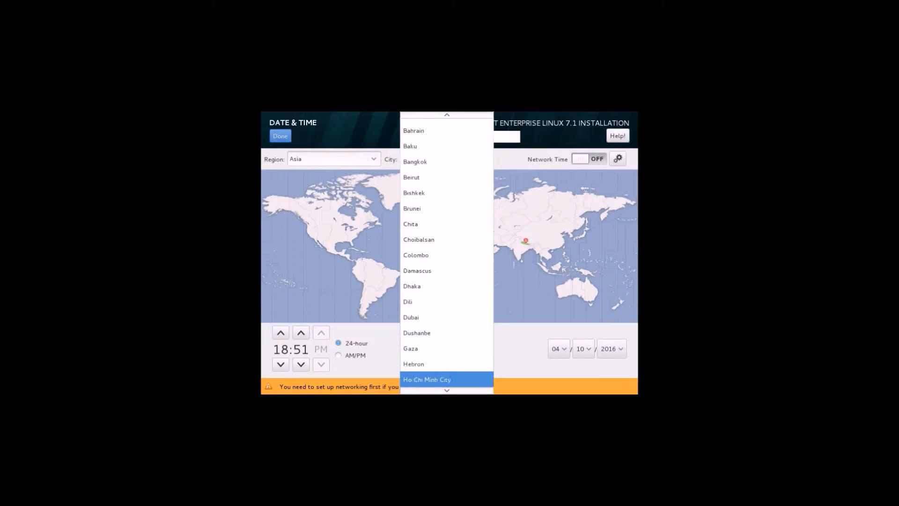
{"action": "key", "text": "Down"}
{"action": "key", "text": "Down"}
{"action": "key", "text": "Down"}
{"action": "key", "text": "Down"}
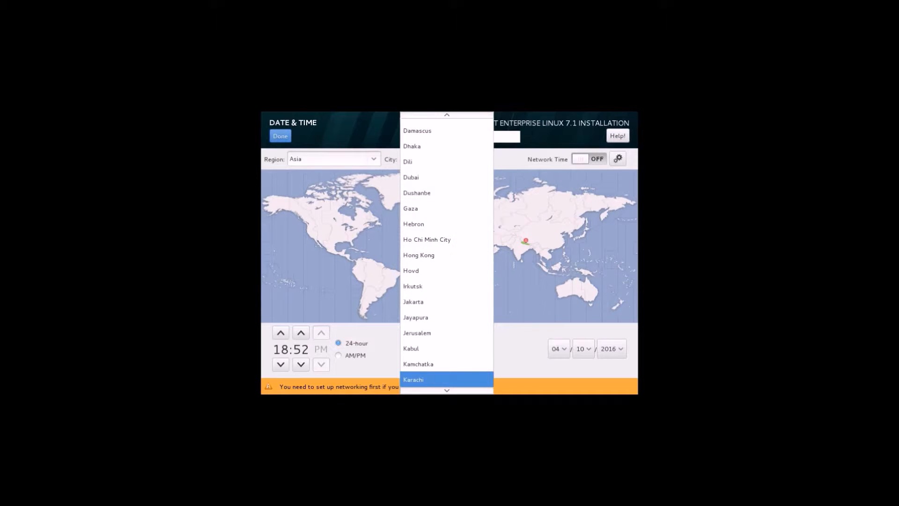
{"action": "key", "text": "Down"}
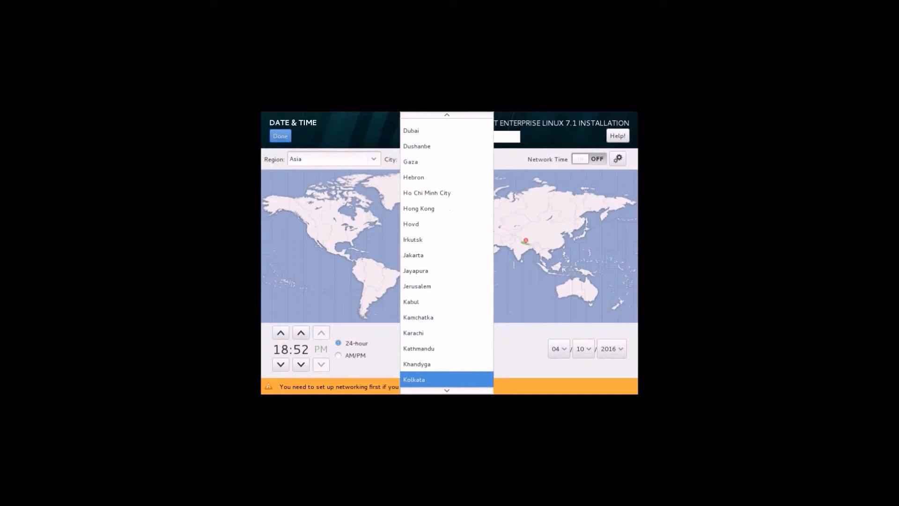
{"action": "key", "text": "Up"}
{"action": "key", "text": "Down"}
{"action": "key", "text": "Return"}
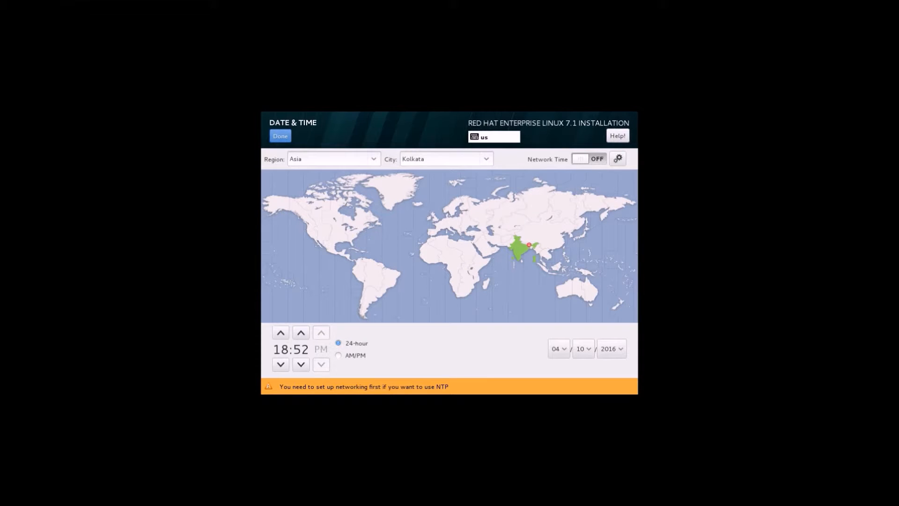
Step: Toggle the AM/PM and 24-hour clock formats and set the hour to 13
{"action": "left_click", "coordinate": [339, 356]}
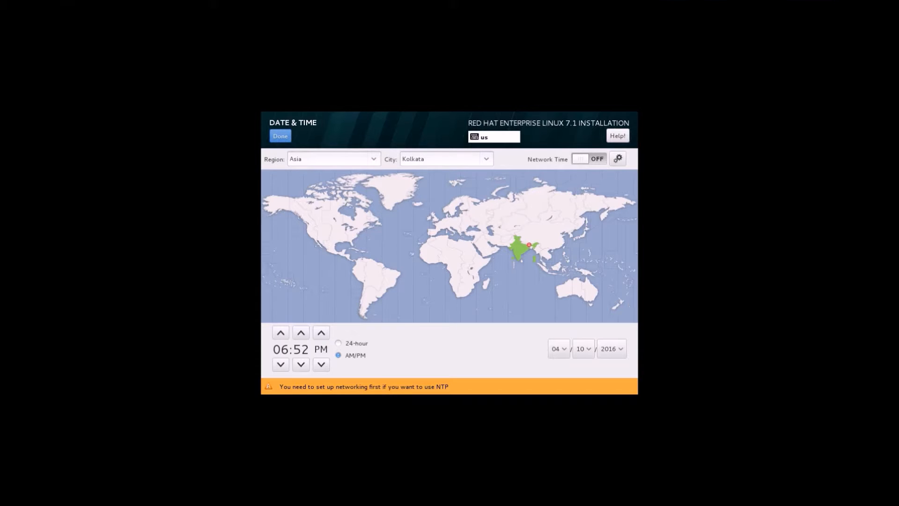
{"action": "mouse_move", "coordinate": [372, 4]}
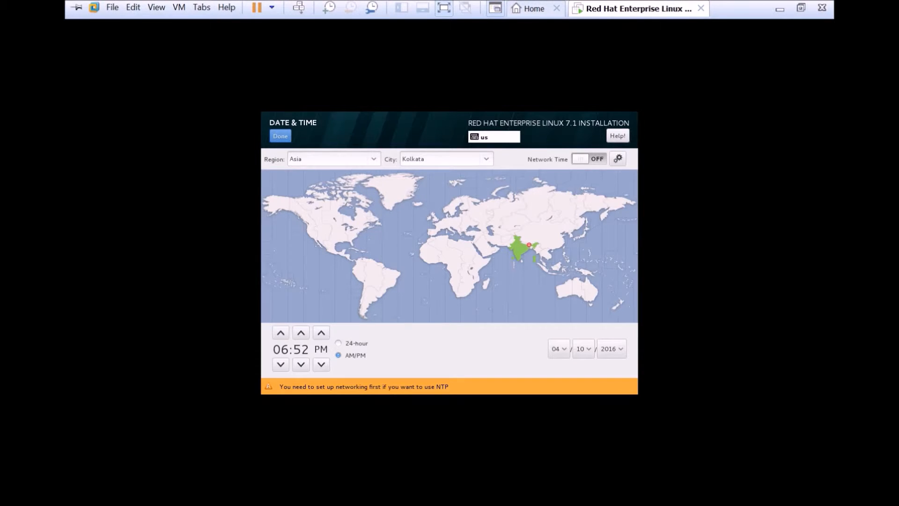
{"action": "left_click", "coordinate": [444, 8]}
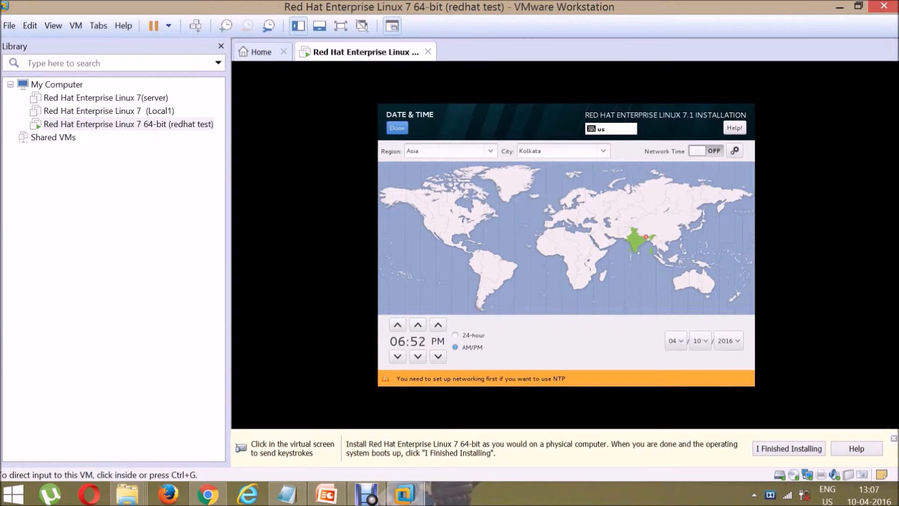
{"action": "left_click", "coordinate": [341, 26]}
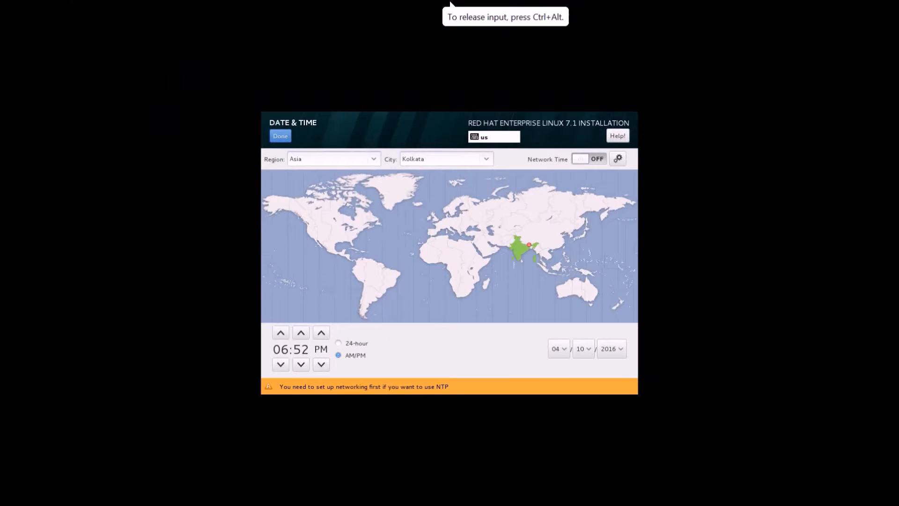
{"action": "left_click", "coordinate": [339, 344]}
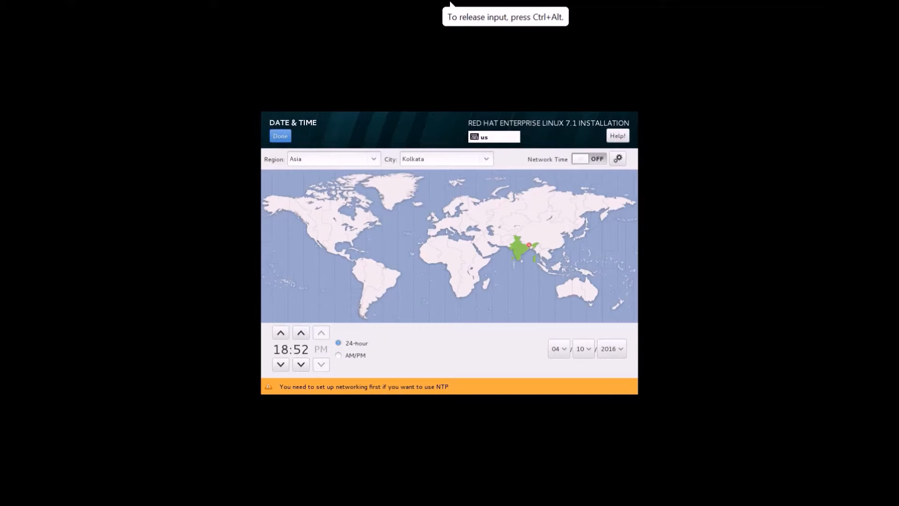
{"action": "left_click", "coordinate": [281, 364]}
{"action": "left_click", "coordinate": [280, 364]}
{"action": "left_click", "coordinate": [280, 364]}
{"action": "left_click", "coordinate": [280, 365]}
{"action": "left_click", "coordinate": [281, 364]}
{"action": "left_click", "coordinate": [280, 365]}
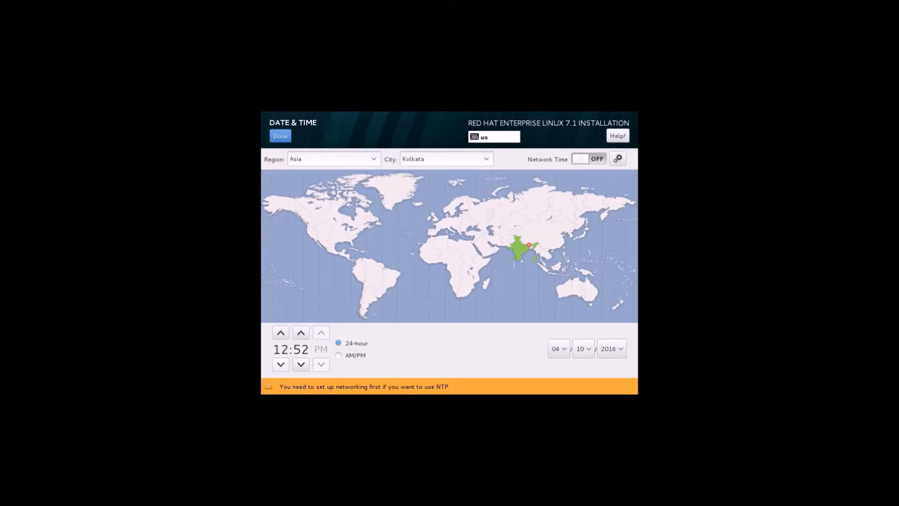
{"action": "left_click", "coordinate": [281, 333]}
Step: Advance the minutes to 08 for a 13:08 clock and return to the summary
{"action": "left_click", "coordinate": [301, 333]}
{"action": "left_click", "coordinate": [300, 332]}
{"action": "left_click", "coordinate": [301, 332]}
{"action": "left_click", "coordinate": [300, 332]}
{"action": "left_click", "coordinate": [301, 332]}
{"action": "left_click", "coordinate": [301, 332]}
{"action": "left_click", "coordinate": [301, 333]}
{"action": "left_click", "coordinate": [301, 333]}
{"action": "left_click", "coordinate": [301, 333]}
{"action": "left_click", "coordinate": [301, 333]}
{"action": "left_click", "coordinate": [300, 333]}
{"action": "left_click", "coordinate": [301, 333]}
{"action": "left_click", "coordinate": [301, 333]}
{"action": "left_click", "coordinate": [300, 333]}
{"action": "left_click", "coordinate": [301, 332]}
{"action": "left_click", "coordinate": [300, 332]}
{"action": "left_click", "coordinate": [280, 135]}
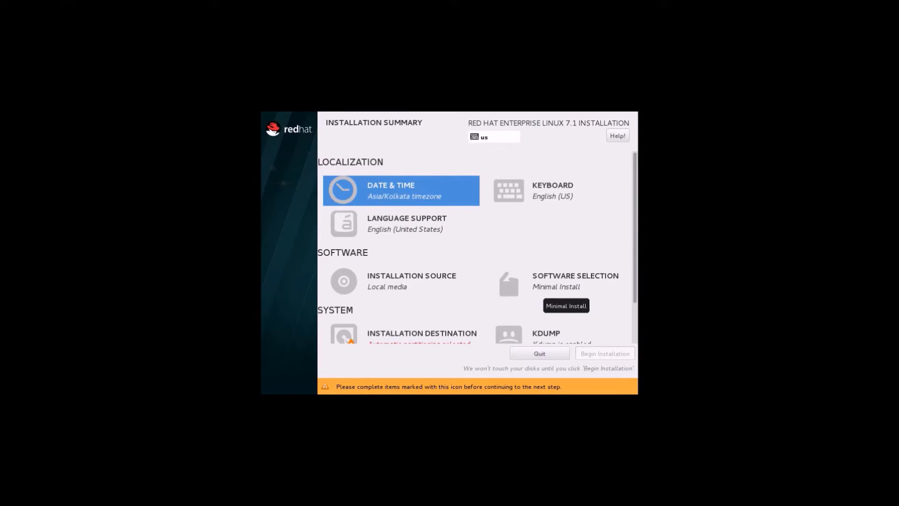
Step: Choose Server with GUI as the base environment in Software Selection
{"action": "left_click", "coordinate": [556, 287]}
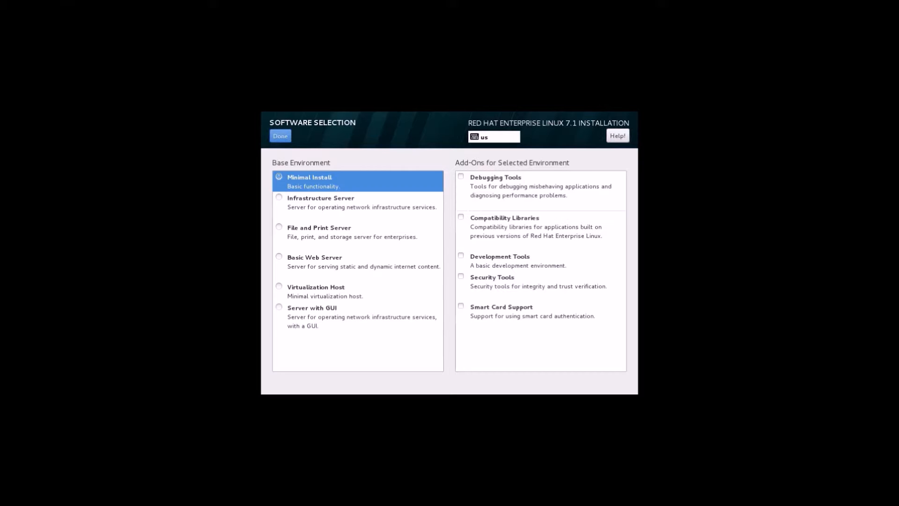
{"action": "left_click", "coordinate": [280, 307]}
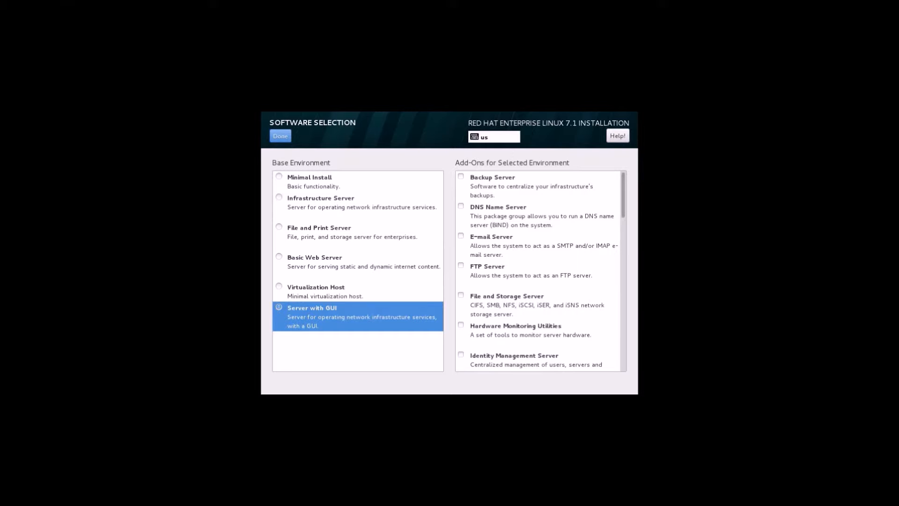
{"action": "left_click", "coordinate": [281, 136]}
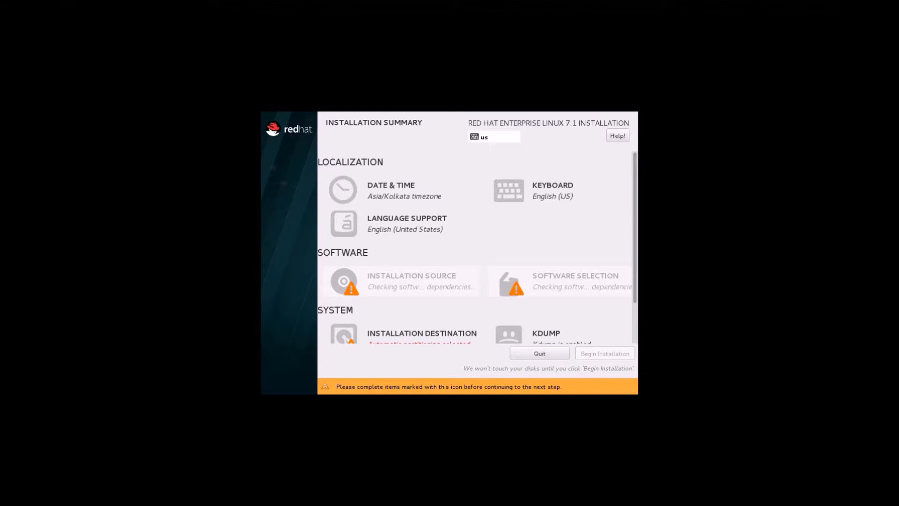
{"action": "scroll", "coordinate": [475, 248], "scroll_direction": "down", "scroll_amount": 2}
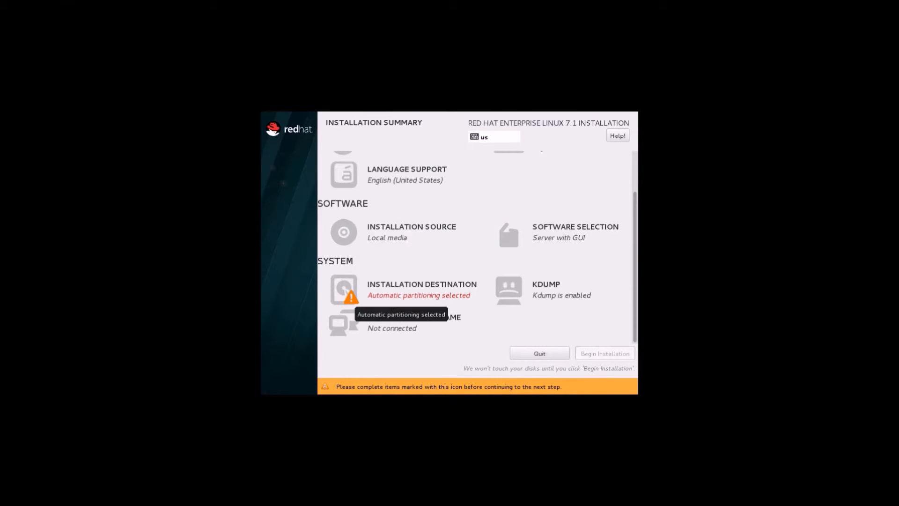
Step: Deselect the 30 GiB sda disk in Installation Destination, leaving no disks selected
{"action": "left_click", "coordinate": [350, 298]}
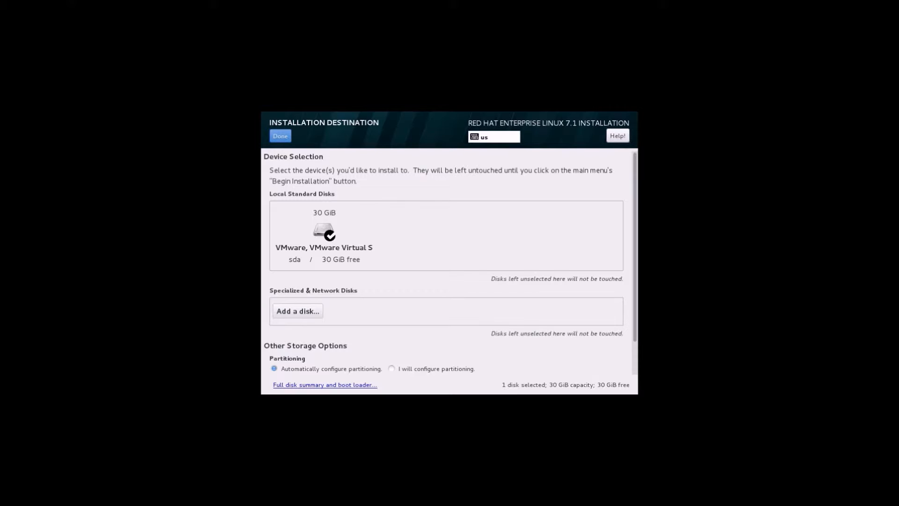
{"action": "left_click", "coordinate": [324, 236]}
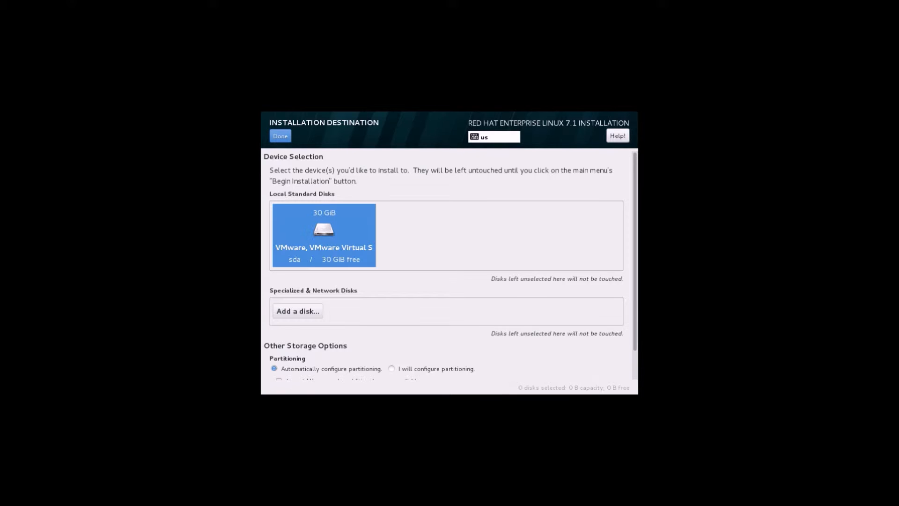
{"action": "left_click", "coordinate": [280, 135]}
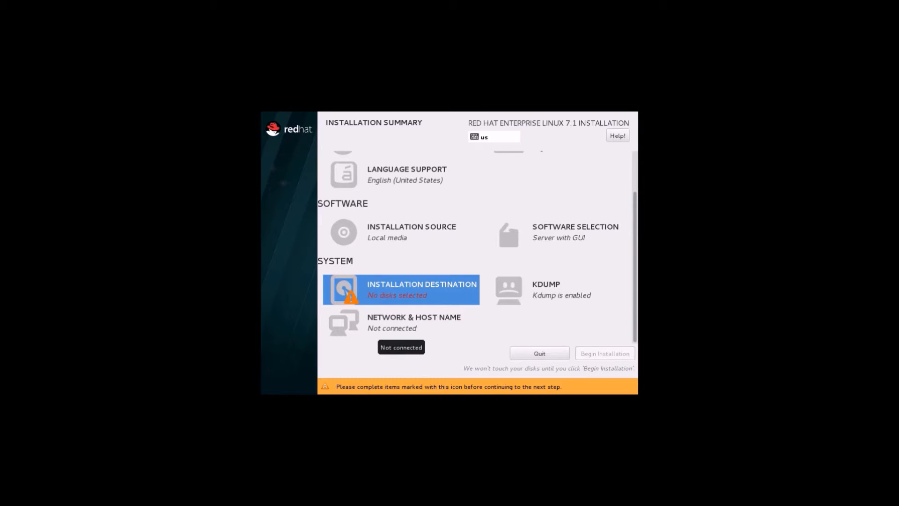
Step: Replace the host name localhost.localdomain with Desktop5.redhat.com
{"action": "left_click", "coordinate": [396, 330]}
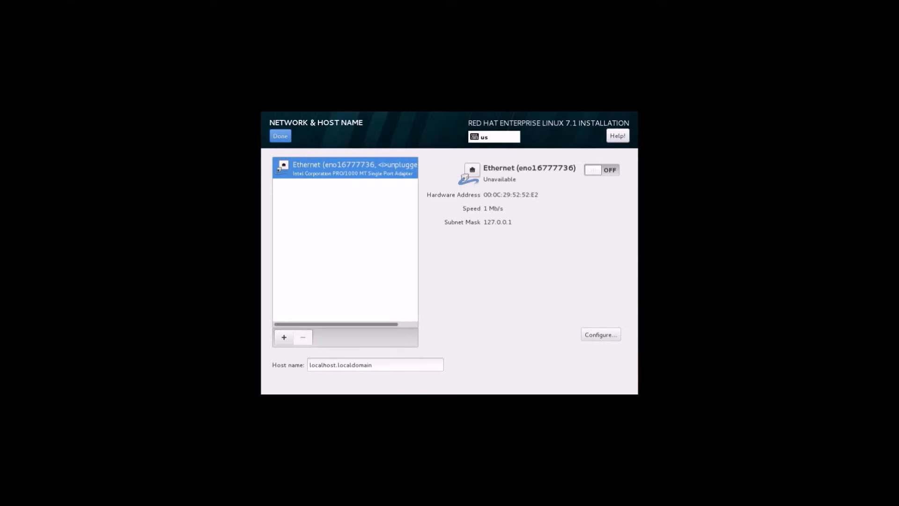
{"action": "left_click", "coordinate": [375, 364]}
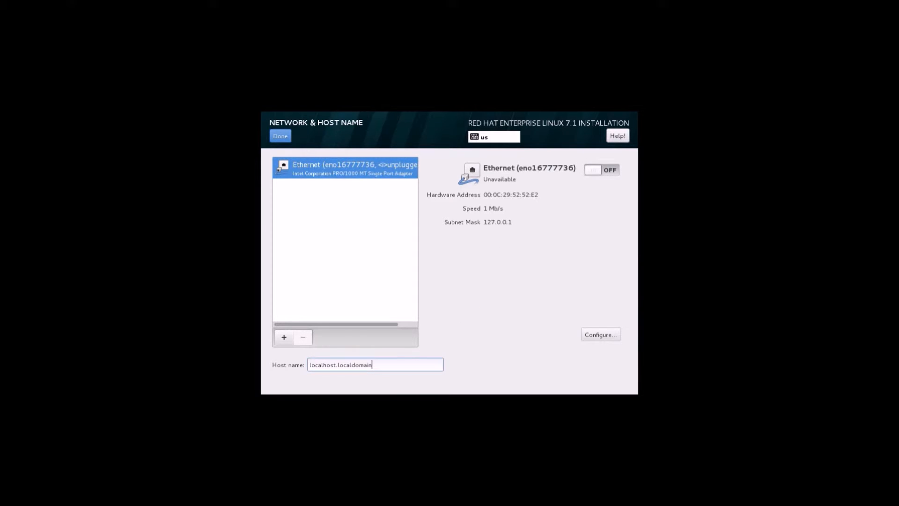
{"action": "key", "text": "BackSpace"}
{"action": "key", "text": "BackSpace"}
{"action": "key", "text": "BackSpace"}
{"action": "key", "text": "BackSpace"}
{"action": "key", "text": "BackSpace"}
{"action": "key", "text": "BackSpace"}
{"action": "key", "text": "BackSpace"}
{"action": "key", "text": "BackSpace"}
{"action": "key", "text": "BackSpace"}
{"action": "key", "text": "BackSpace"}
{"action": "key", "text": "BackSpace"}
{"action": "key", "text": "BackSpace"}
{"action": "key", "text": "BackSpace"}
{"action": "key", "text": "BackSpace"}
{"action": "key", "text": "BackSpace"}
{"action": "key", "text": "BackSpace"}
{"action": "key", "text": "BackSpace"}
{"action": "key", "text": "BackSpace"}
{"action": "key", "text": "BackSpace"}
{"action": "key", "text": "BackSpace"}
{"action": "type", "text": "t"}
{"action": "key", "text": "BackSpace"}
{"action": "type", "text": "Desktop"}
{"action": "type", "text": "5.redhat.com"}
{"action": "left_click", "coordinate": [280, 136]}
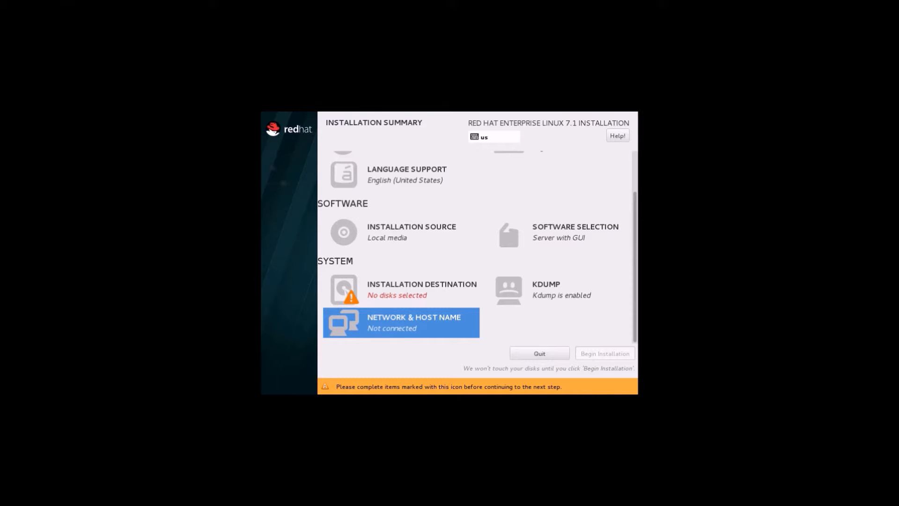
Step: Select the 30 GiB VMware disk as the install target with automatic partitioning
{"action": "scroll", "coordinate": [478, 246], "scroll_direction": "up", "scroll_amount": 1}
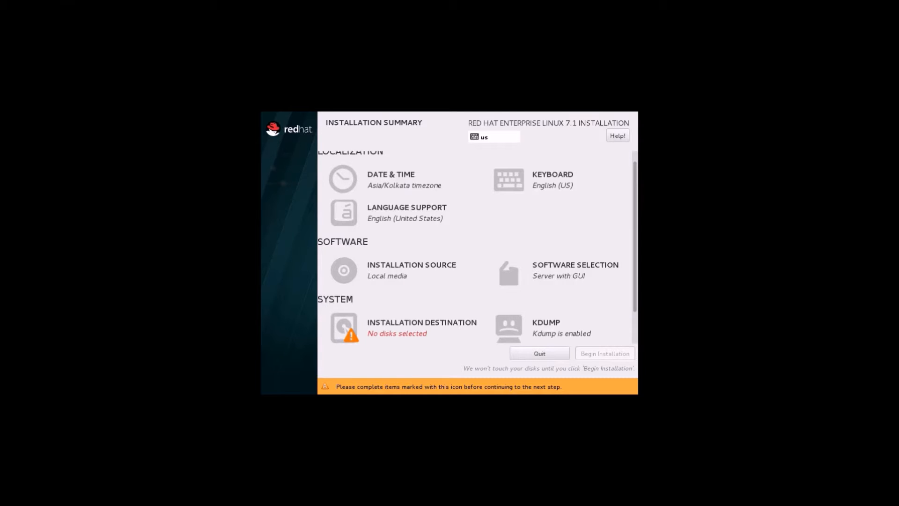
{"action": "scroll", "coordinate": [477, 246], "scroll_direction": "down", "scroll_amount": 1}
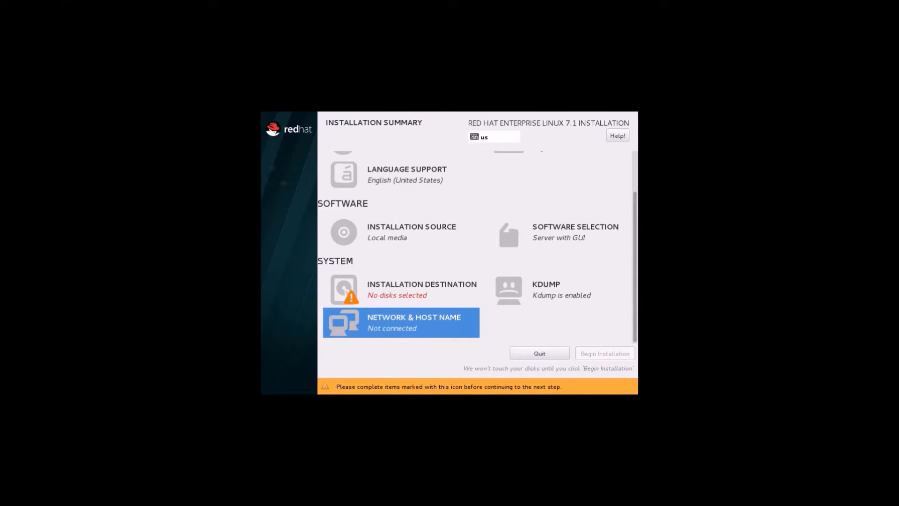
{"action": "left_click", "coordinate": [397, 295]}
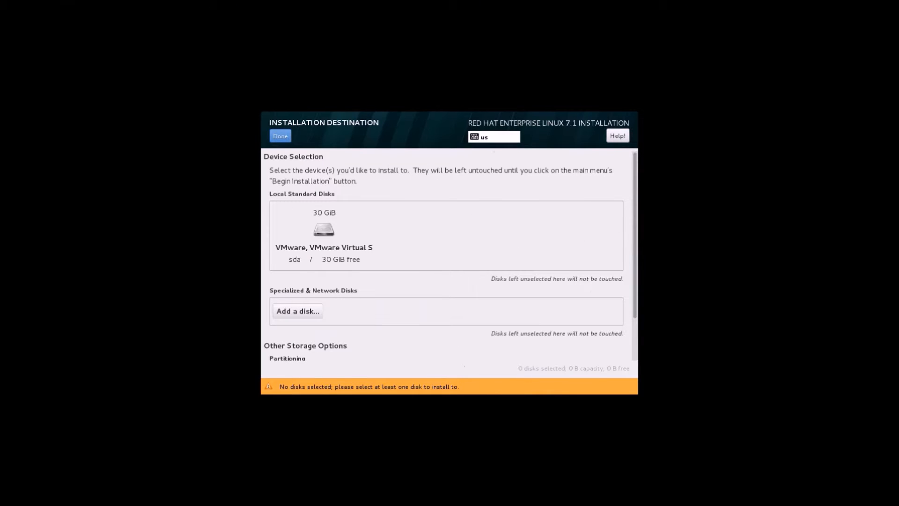
{"action": "left_click", "coordinate": [324, 235]}
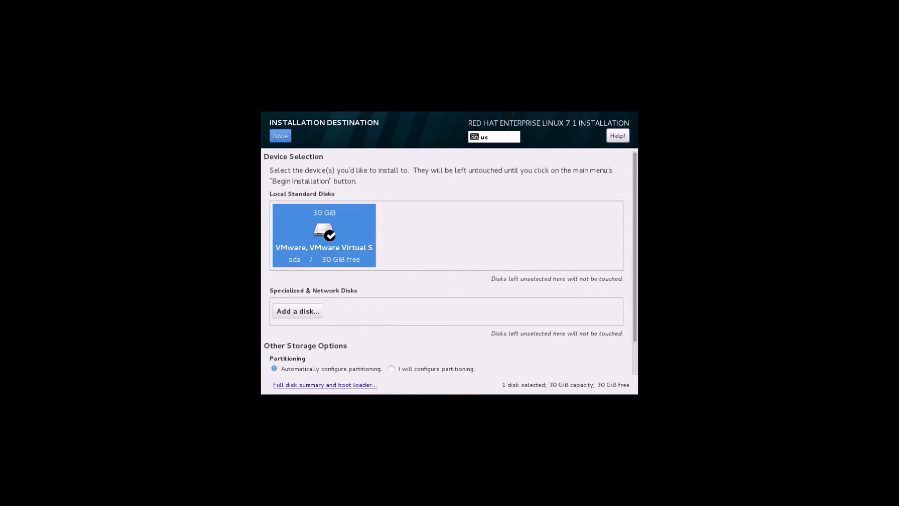
{"action": "left_click", "coordinate": [280, 135]}
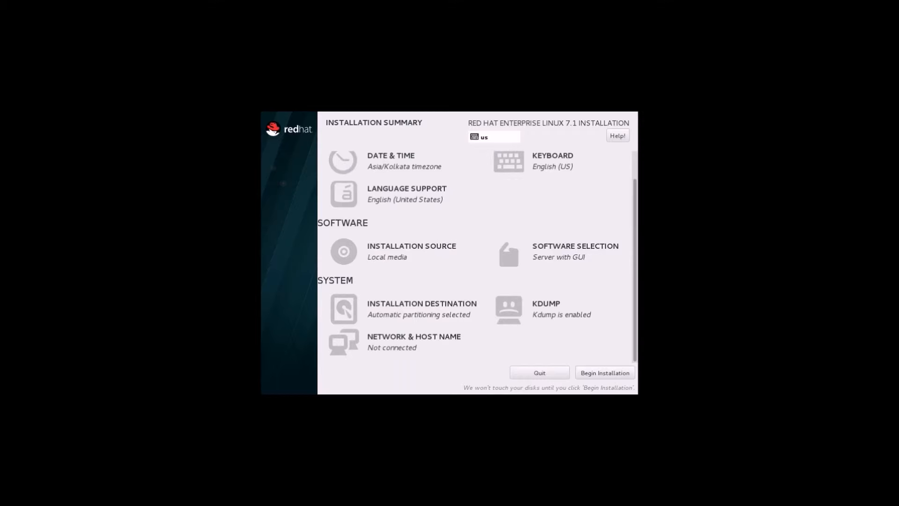
{"action": "scroll", "coordinate": [477, 257], "scroll_direction": "up", "scroll_amount": 1}
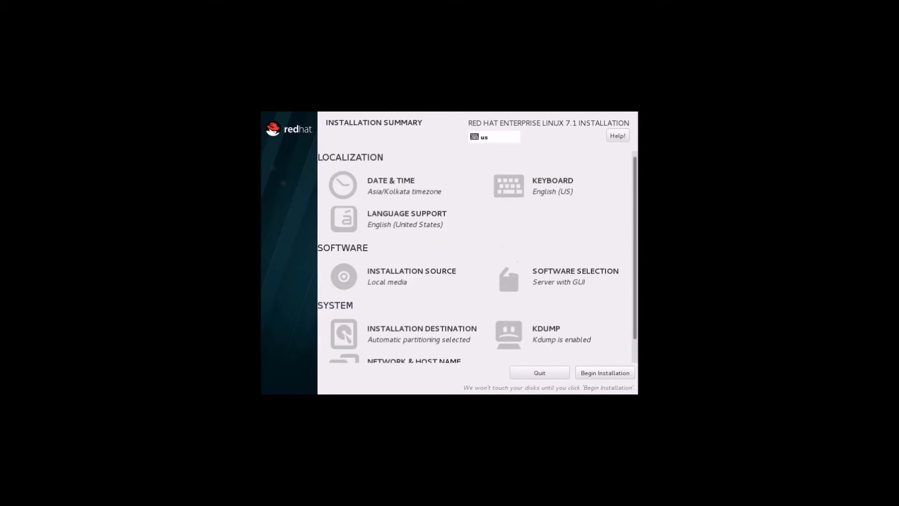
{"action": "scroll", "coordinate": [478, 257], "scroll_direction": "down", "scroll_amount": 1}
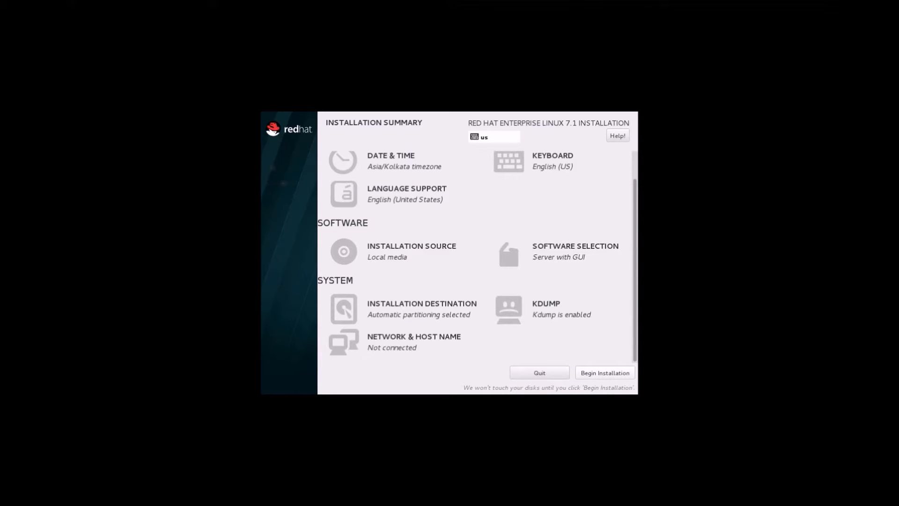
Step: Begin the Red Hat Enterprise Linux installation from the summary page
{"action": "left_click", "coordinate": [605, 373]}
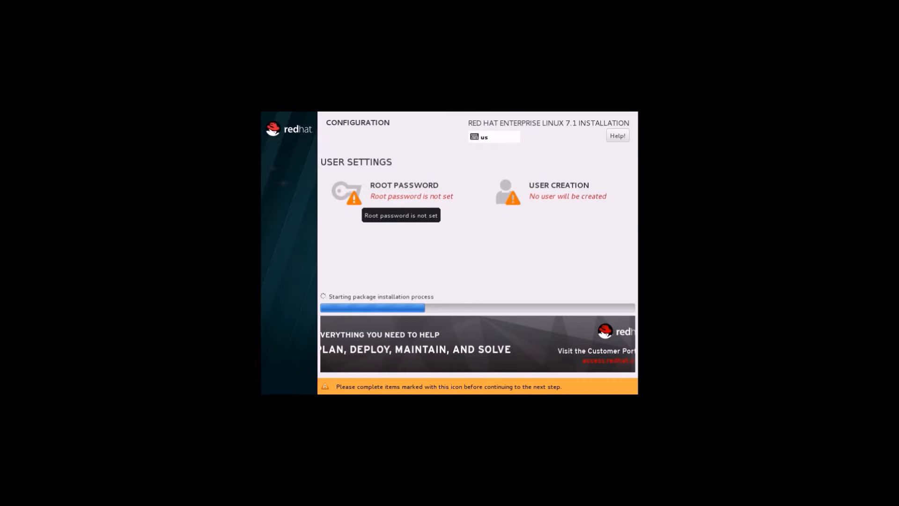
Step: Enter and confirm a root password, accepting it despite the weak-password warning
{"action": "left_click", "coordinate": [404, 191]}
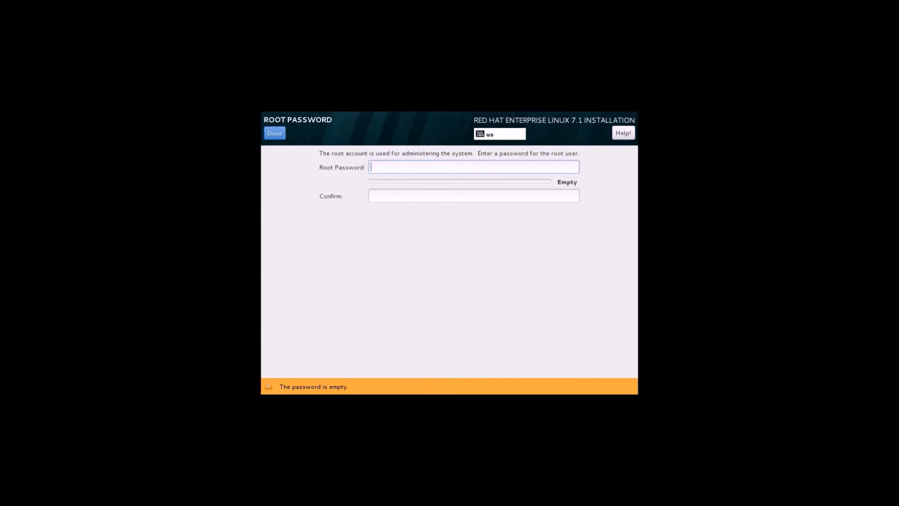
{"action": "type", "text": "r"}
{"action": "key", "text": "BackSpace"}
{"action": "type", "text": "aaaaaa"}
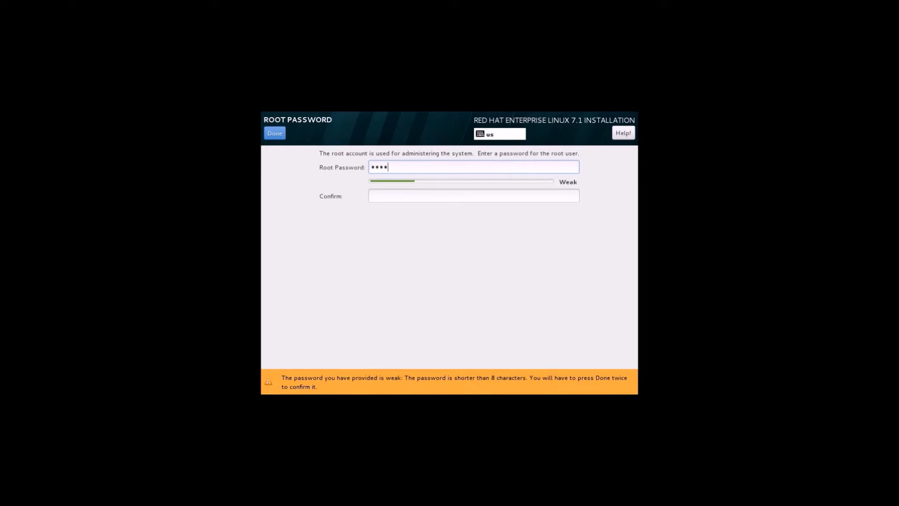
{"action": "key", "text": "Tab"}
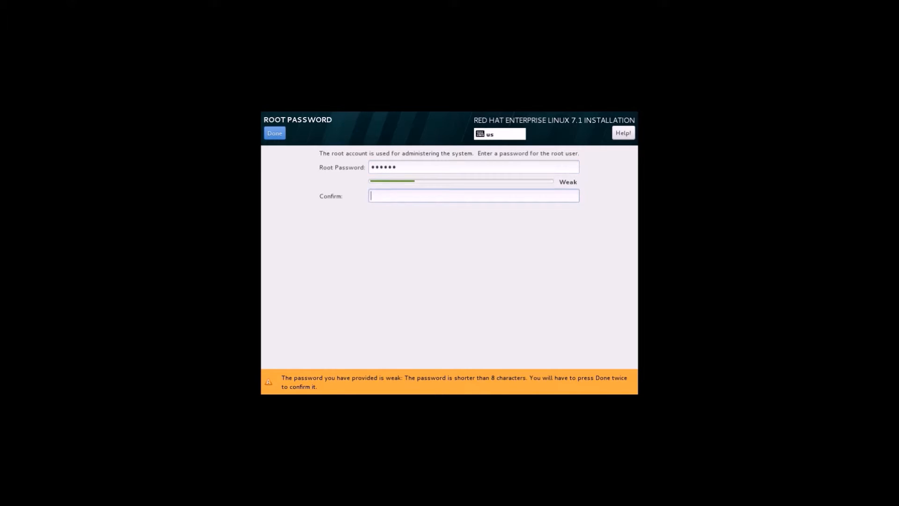
{"action": "type", "text": "aaaaaa"}
{"action": "key", "text": "Return"}
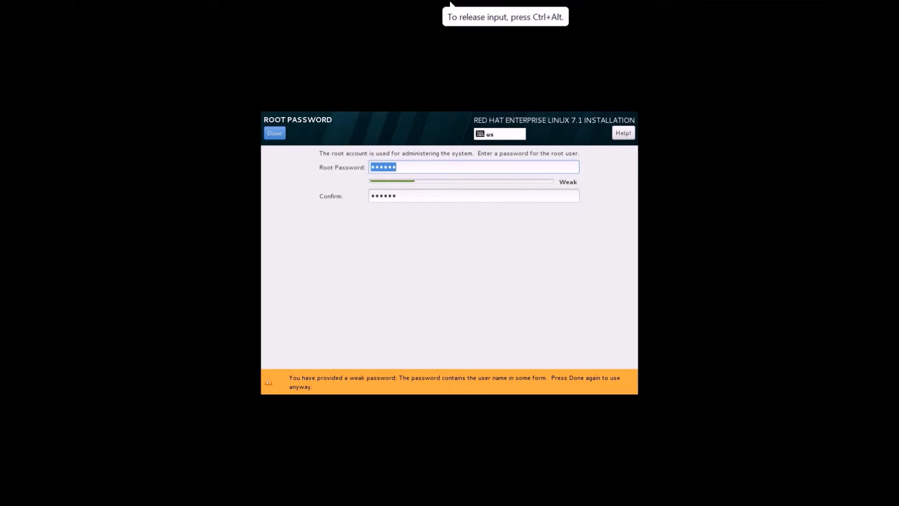
{"action": "key", "text": "Return"}
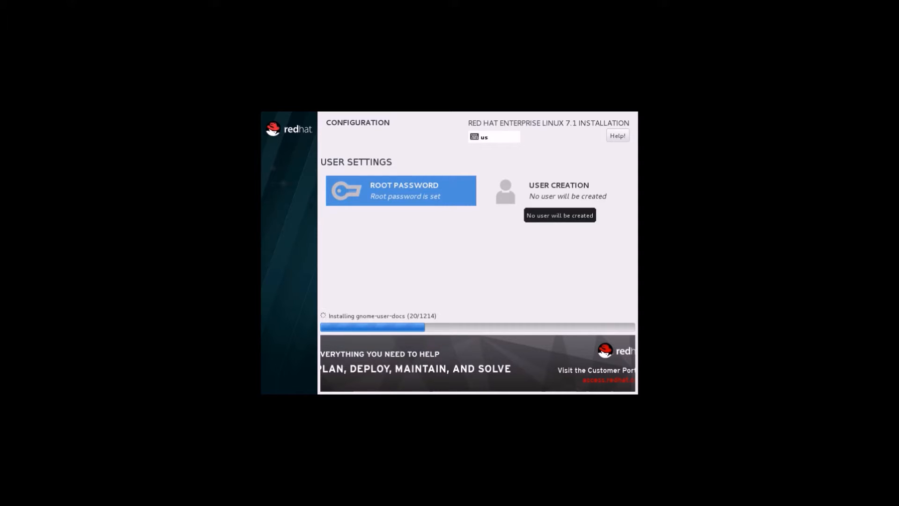
Step: Enter Desktop5 as the new user's full name
{"action": "left_click", "coordinate": [557, 197]}
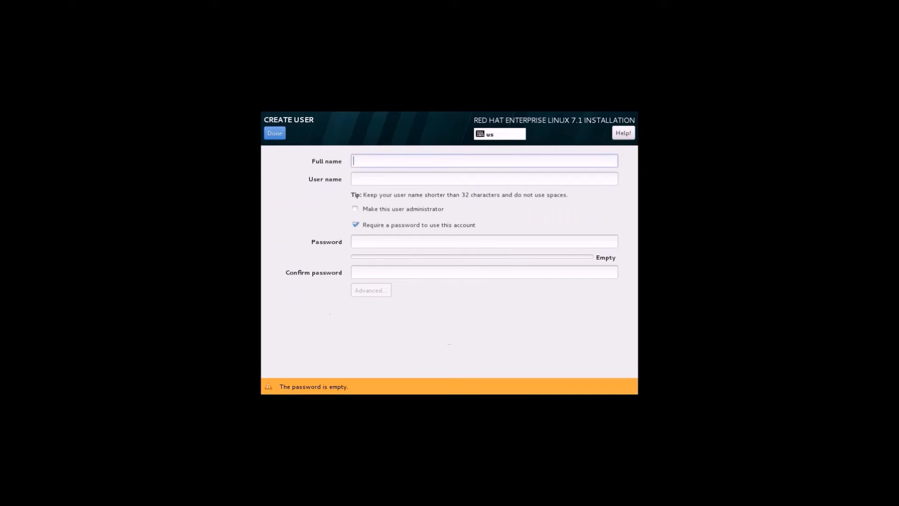
{"action": "type", "text": "Desktop"}
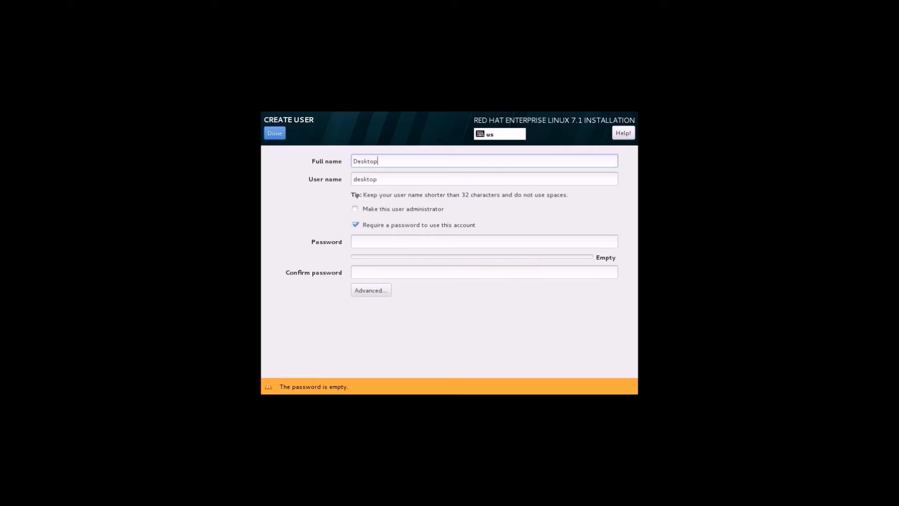
{"action": "type", "text": "5"}
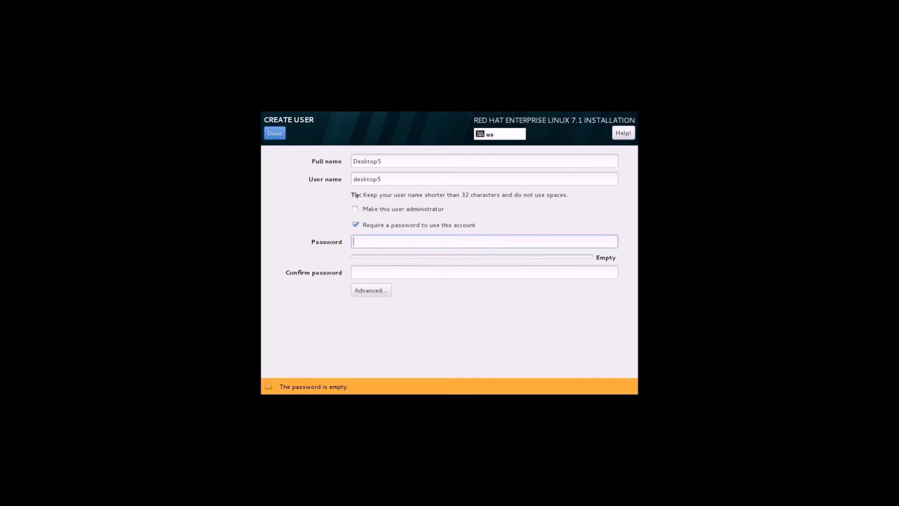
Step: Set and confirm the user's password, accept it, then reboot the completed installation
{"action": "type", "text": "re"}
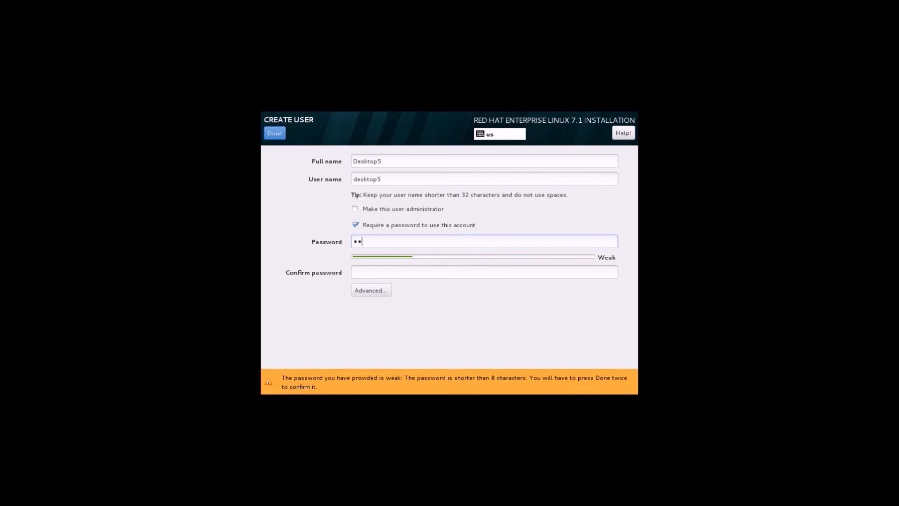
{"action": "key", "text": "BackSpace"}
{"action": "key", "text": "BackSpace"}
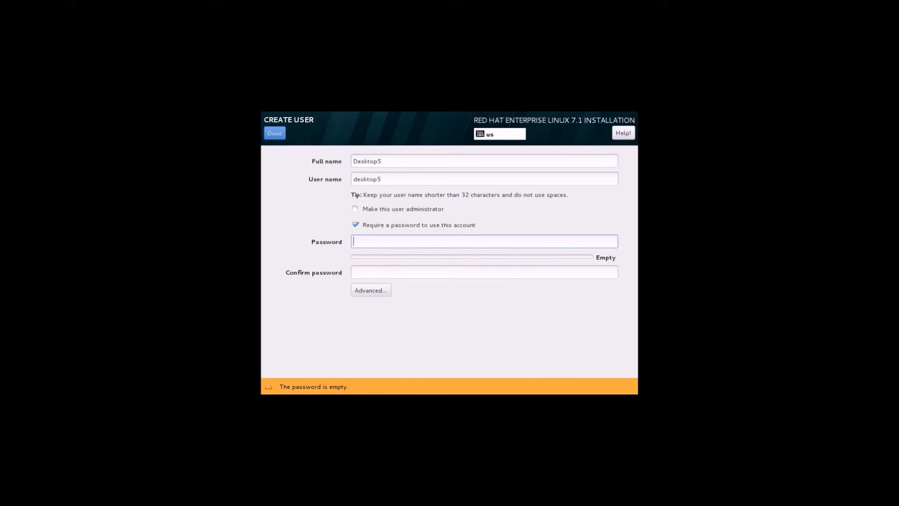
{"action": "type", "text": "redhat"}
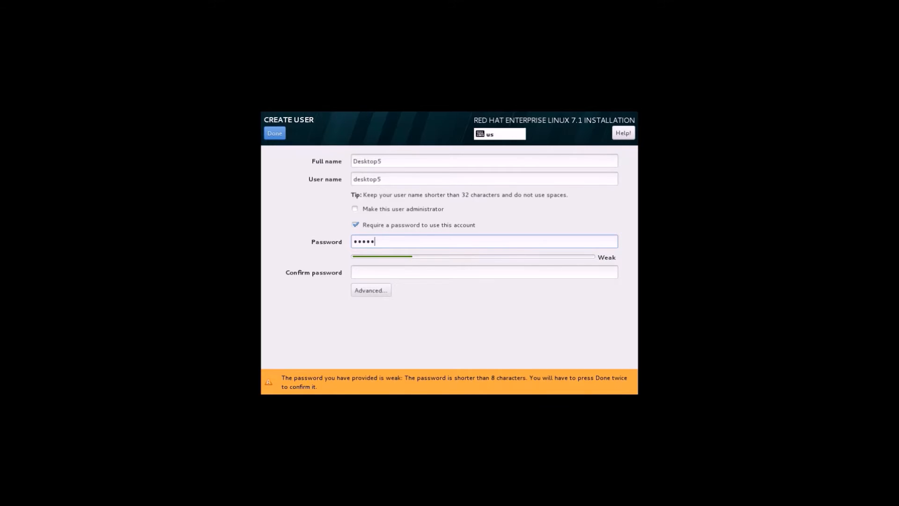
{"action": "type", "text": "123"}
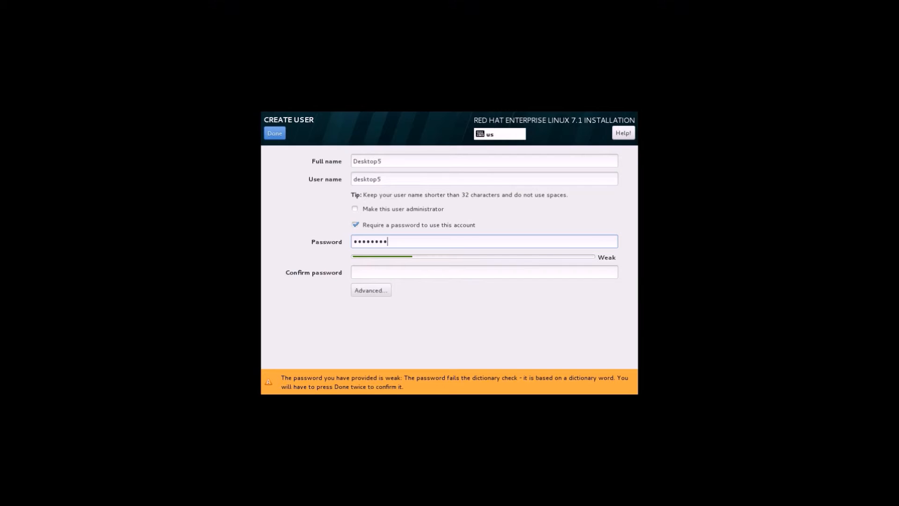
{"action": "key", "text": "Tab"}
{"action": "type", "text": "red"}
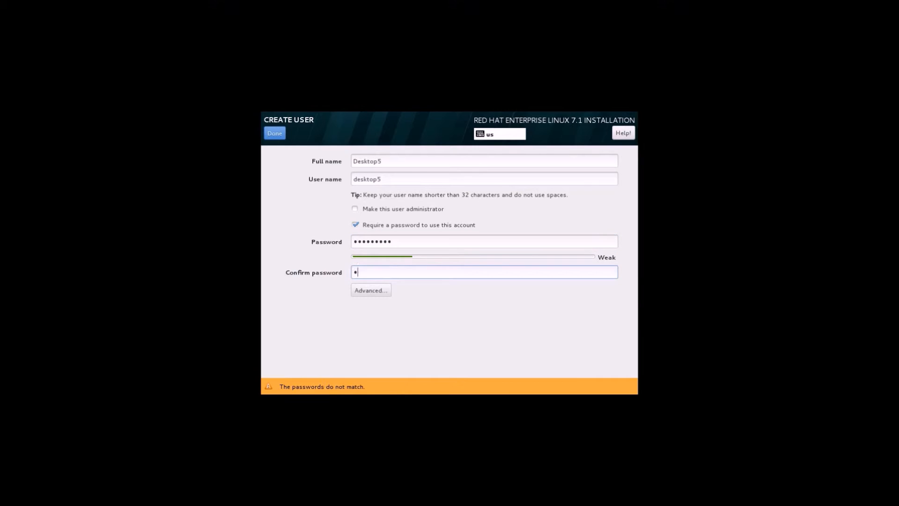
{"action": "key", "text": "BackSpace"}
{"action": "key", "text": "BackSpace"}
{"action": "key", "text": "BackSpace"}
{"action": "type", "text": "redhat123"}
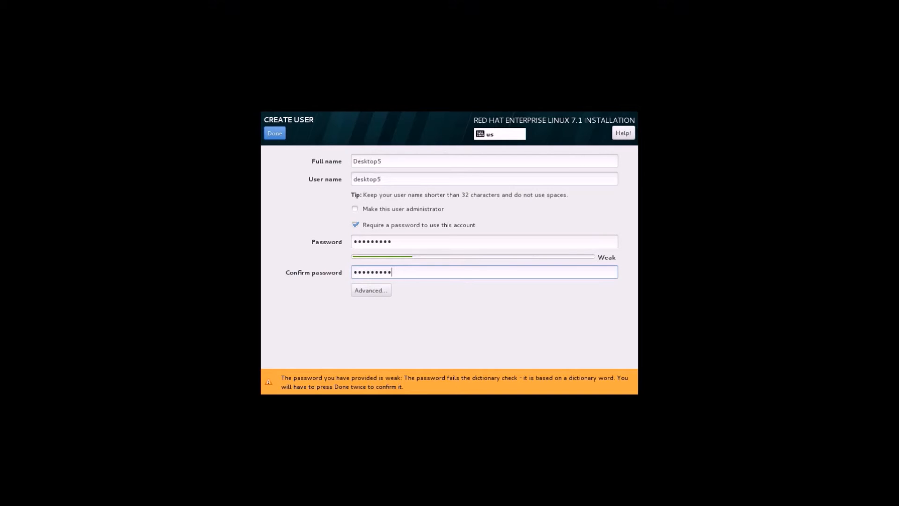
{"action": "left_click", "coordinate": [275, 134]}
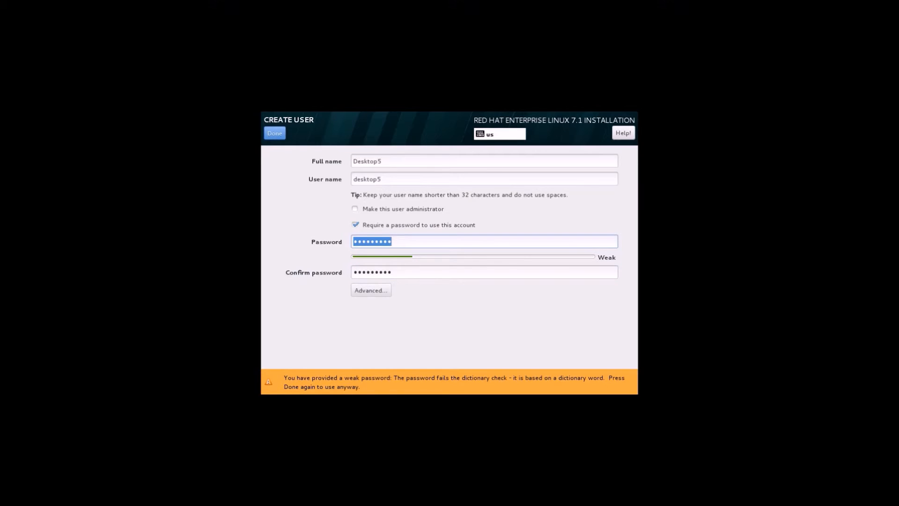
{"action": "left_click", "coordinate": [275, 134]}
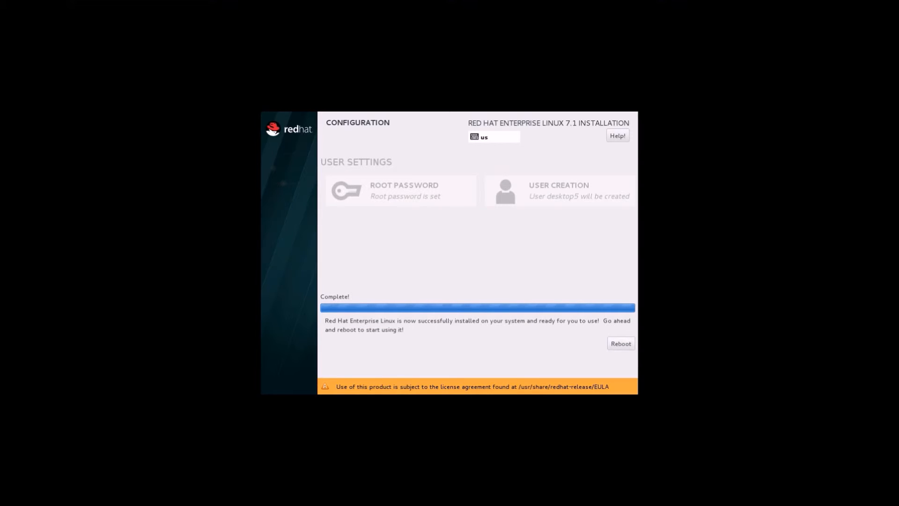
{"action": "left_click", "coordinate": [621, 343]}
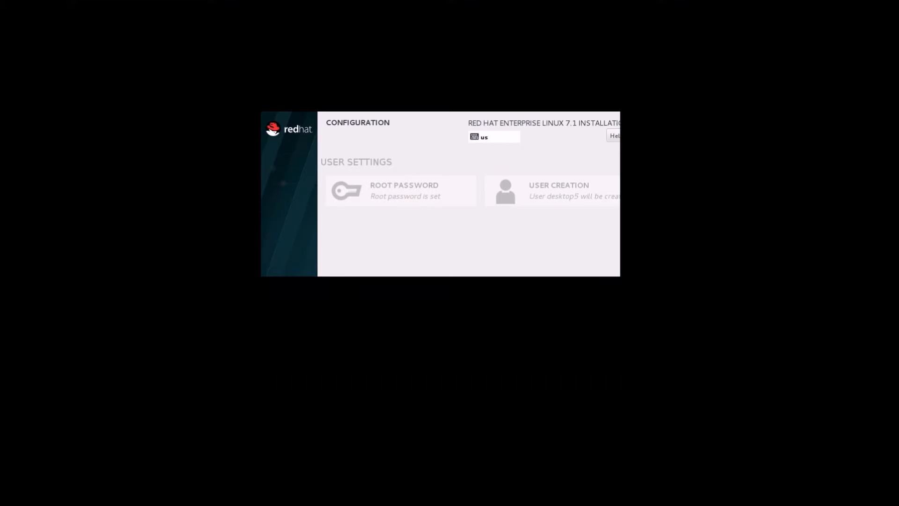